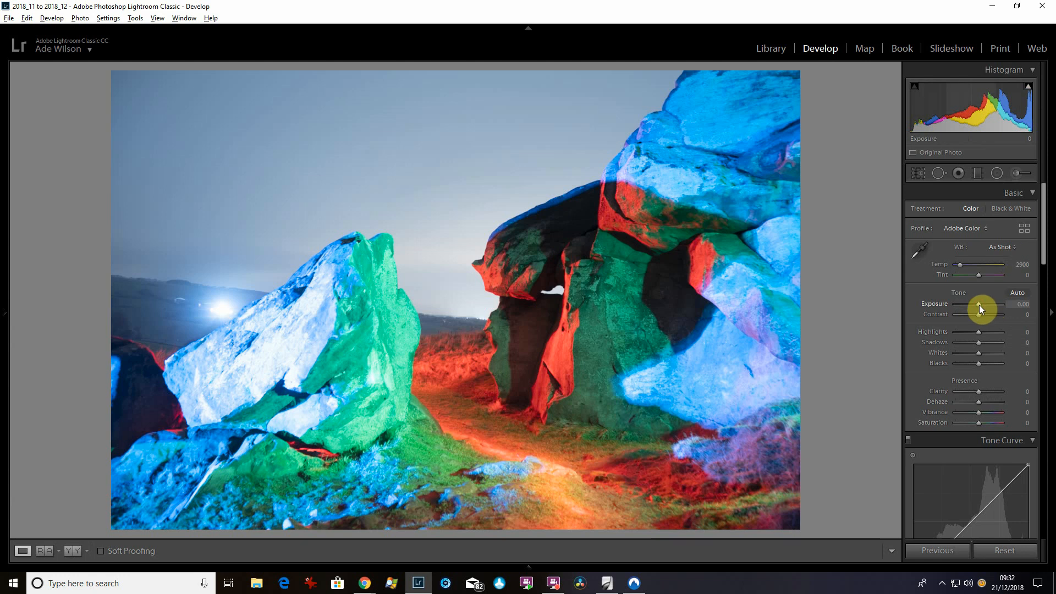
Lower the photo's Exposure to −2.98 and examine the shadow detail in the archway and overhanging rocks up close
{"action": "left_click_drag", "start_coordinate": [979, 305], "coordinate": [966, 309]}
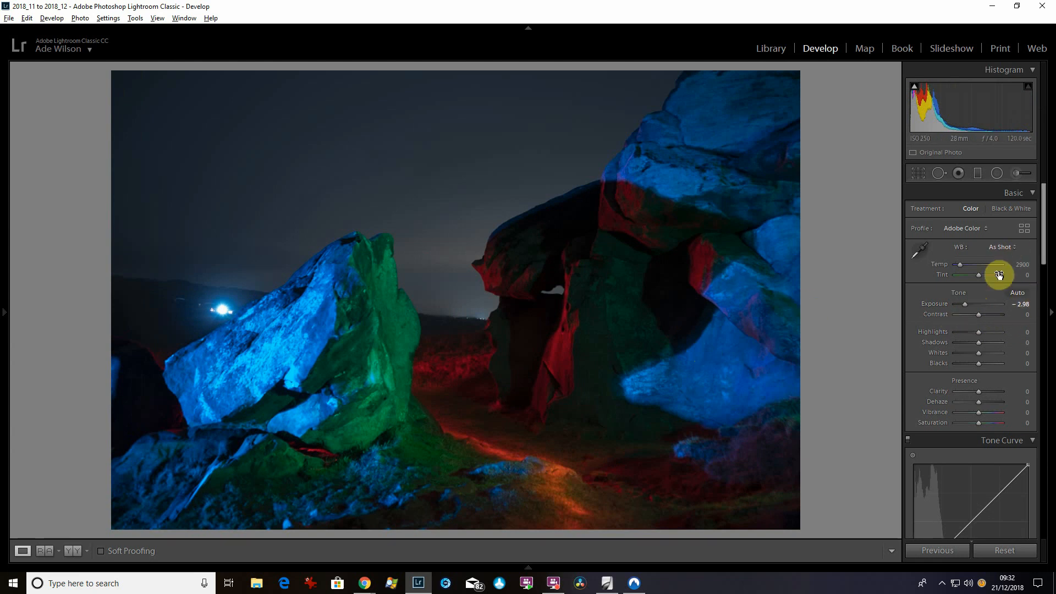
{"action": "left_click", "coordinate": [624, 353]}
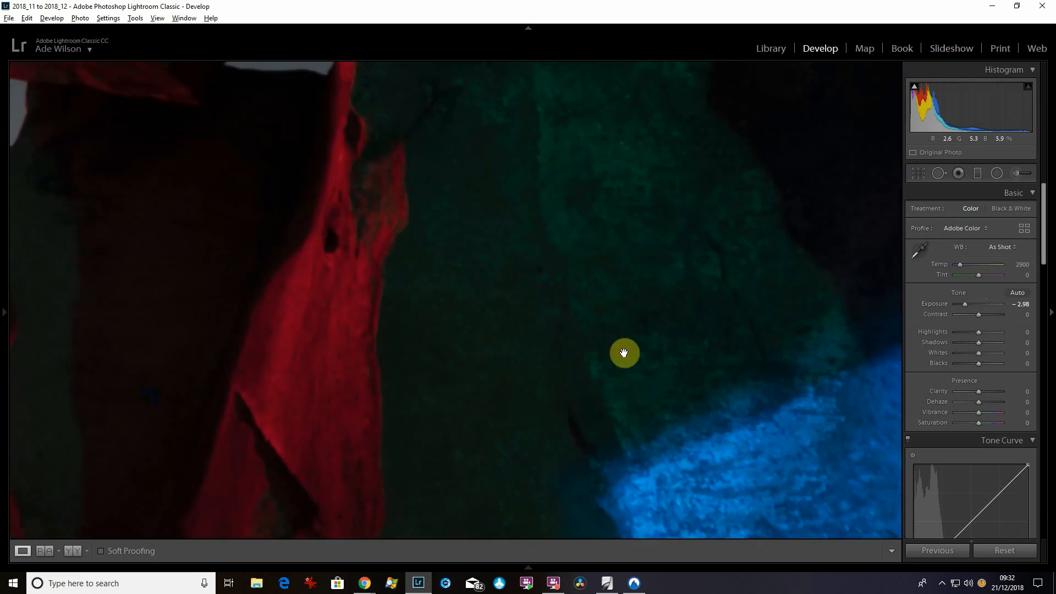
{"action": "left_click_drag", "start_coordinate": [624, 352], "coordinate": [773, 356]}
{"action": "left_click_drag", "start_coordinate": [809, 240], "coordinate": [405, 269]}
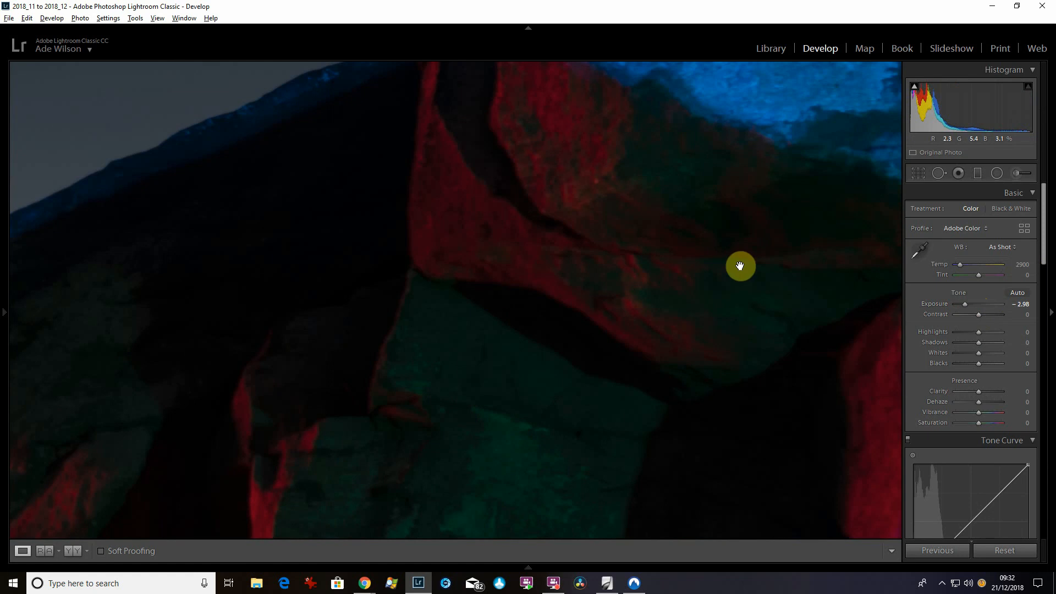
{"action": "left_click_drag", "start_coordinate": [741, 267], "coordinate": [461, 247]}
{"action": "left_click_drag", "start_coordinate": [606, 246], "coordinate": [681, 342]}
{"action": "left_click_drag", "start_coordinate": [688, 196], "coordinate": [600, 351]}
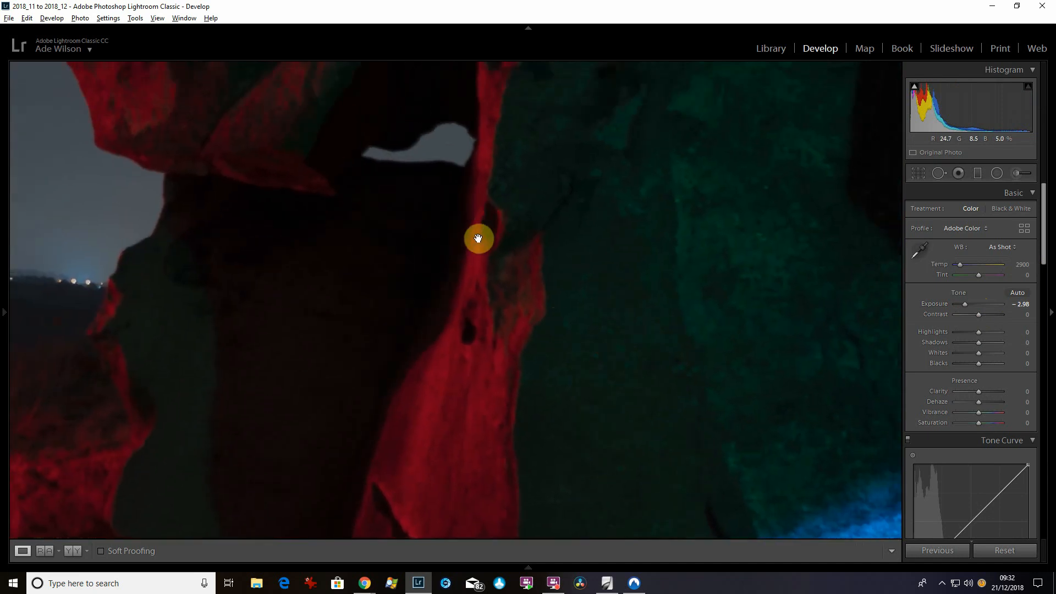
{"action": "left_click", "coordinate": [454, 278]}
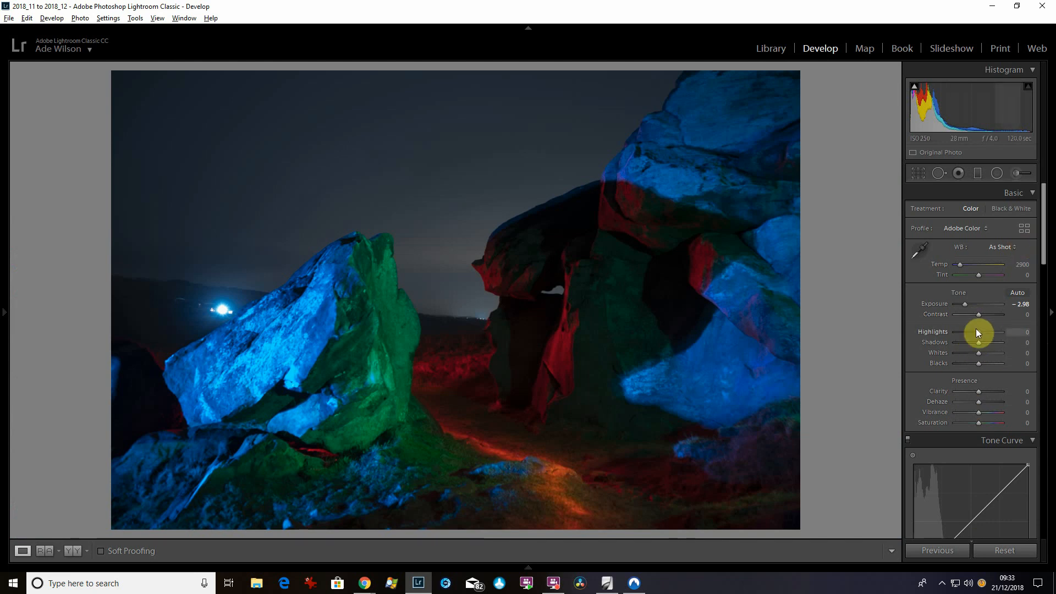
Using targeted HSL Luminance adjustments on the rocks, set Red to +100, Orange +34, Green +18, Aqua +4, Blue −32 and Purple +1
{"action": "left_click_drag", "start_coordinate": [1045, 257], "coordinate": [1045, 355]}
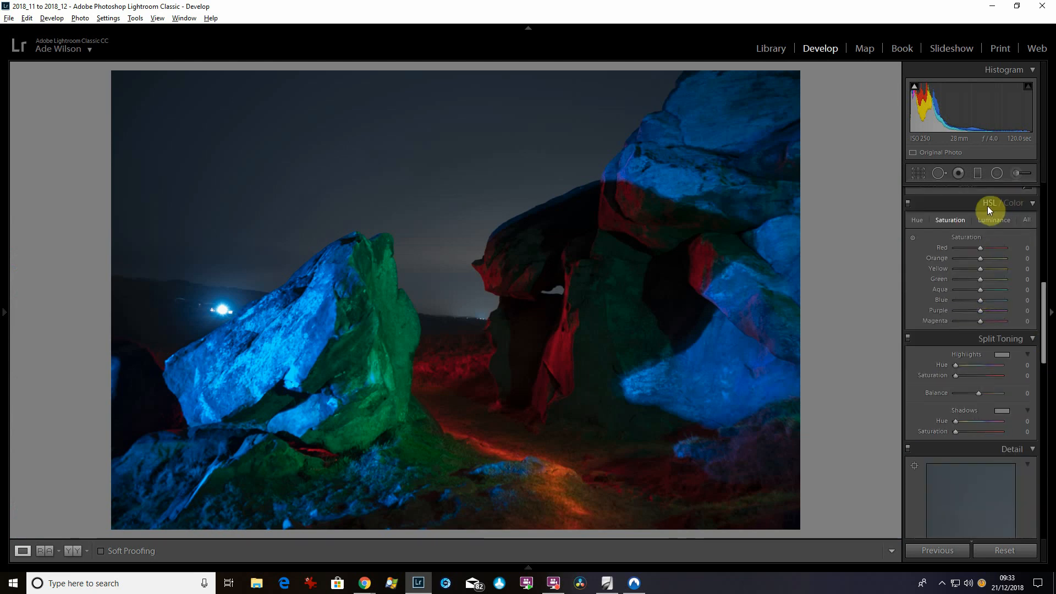
{"action": "left_click", "coordinate": [993, 220]}
{"action": "left_click", "coordinate": [913, 238]}
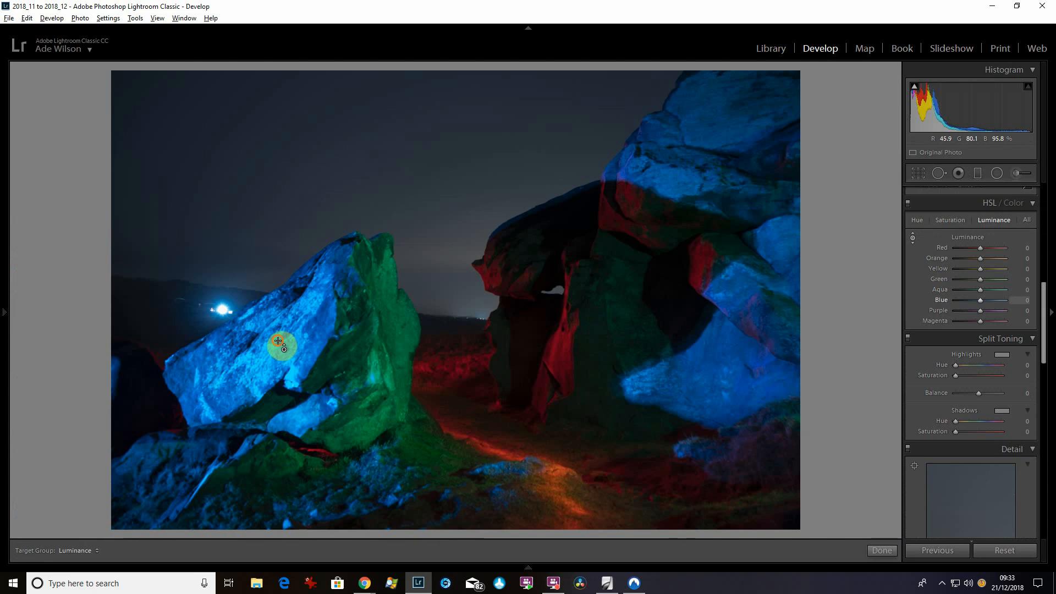
{"action": "left_click_drag", "start_coordinate": [277, 355], "coordinate": [278, 365]}
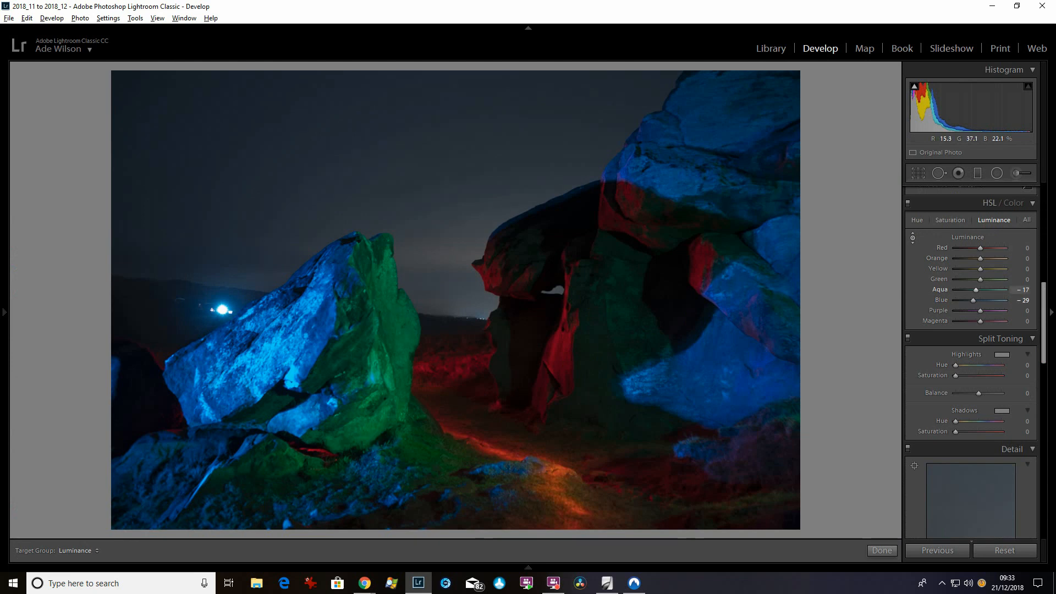
{"action": "left_click_drag", "start_coordinate": [377, 355], "coordinate": [377, 345]}
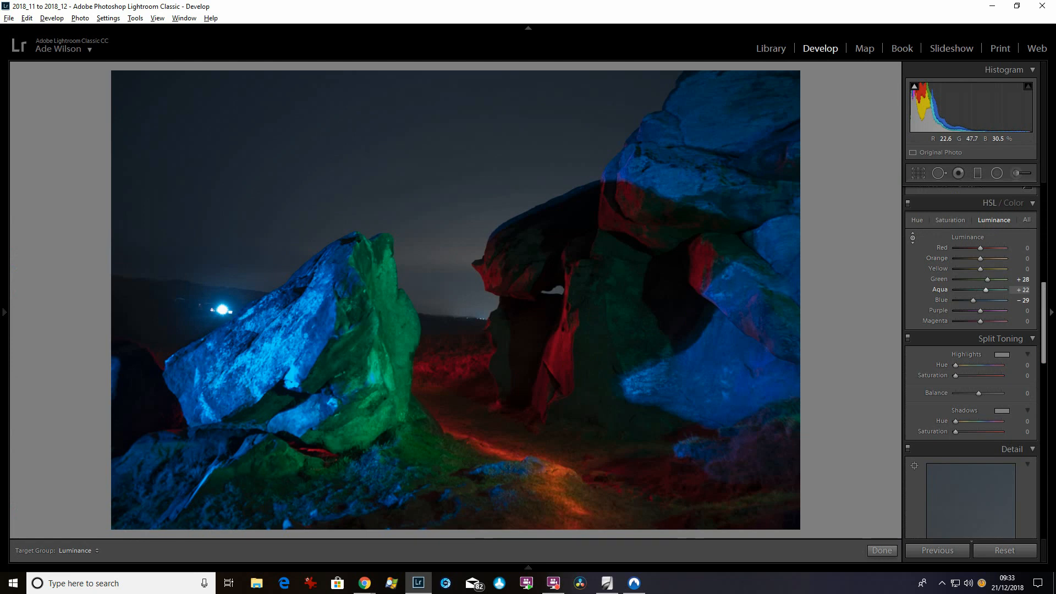
{"action": "left_click_drag", "start_coordinate": [320, 327], "coordinate": [323, 320]}
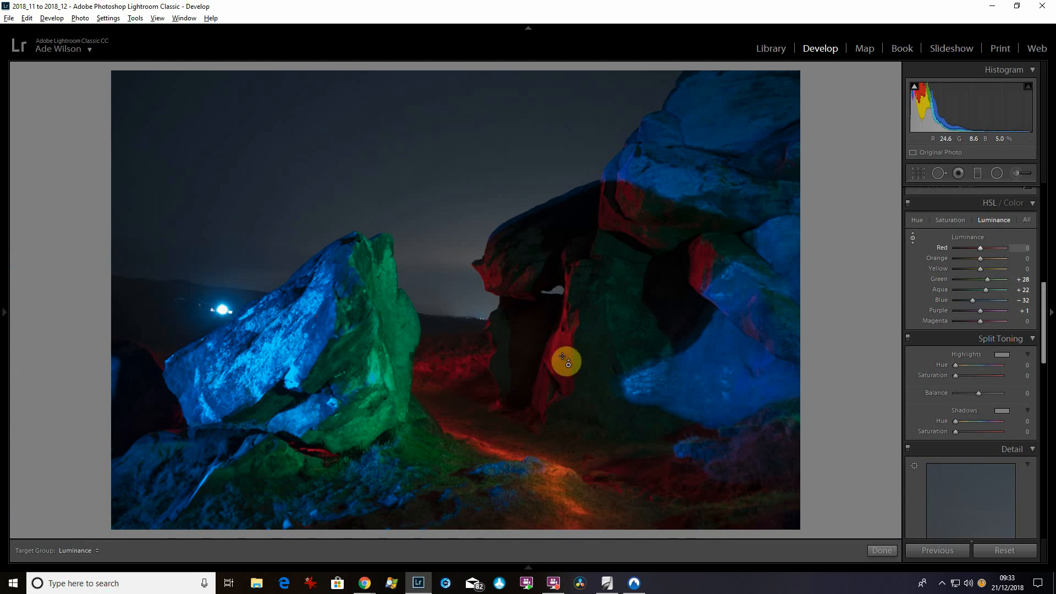
{"action": "left_click_drag", "start_coordinate": [558, 359], "coordinate": [557, 291]}
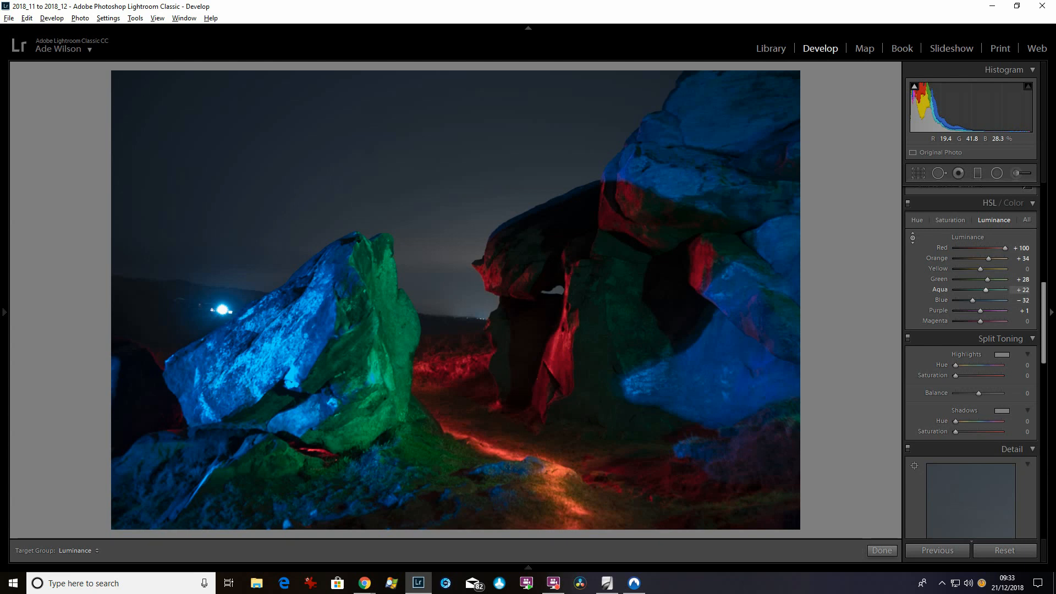
{"action": "left_click_drag", "start_coordinate": [404, 312], "coordinate": [403, 313]}
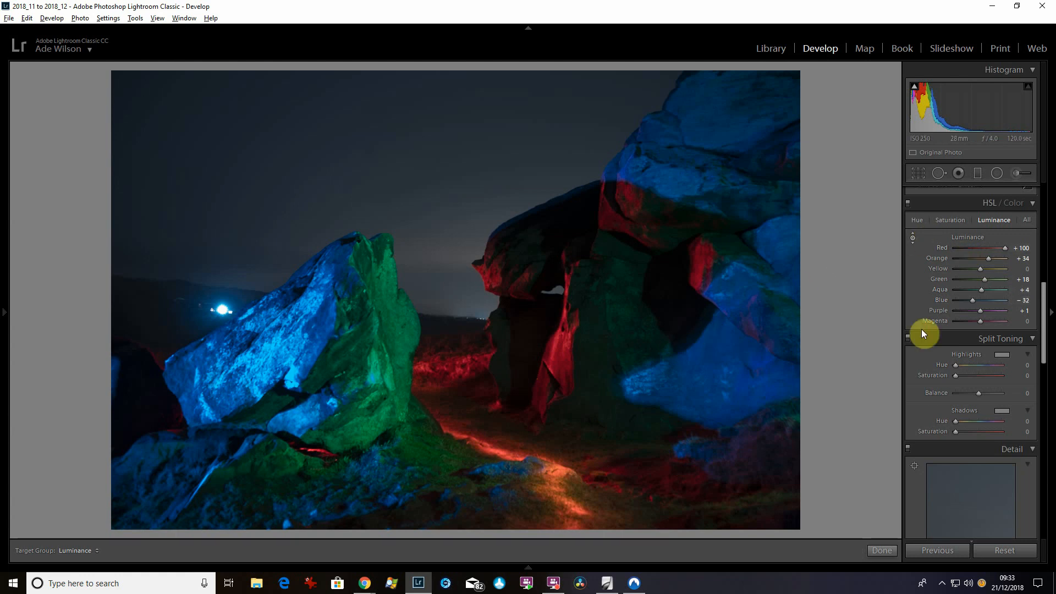
Heal the bright light on the hillside behind the blue-lit rock, sampling from the dark hillside to its left
{"action": "left_click_drag", "start_coordinate": [1046, 332], "coordinate": [1044, 200]}
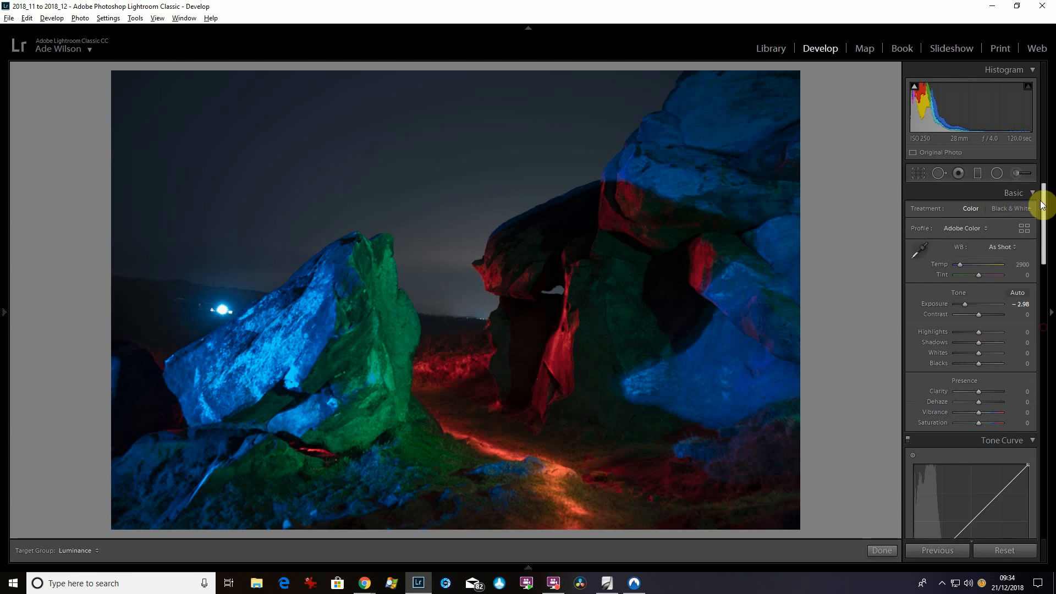
{"action": "left_click", "coordinate": [940, 173]}
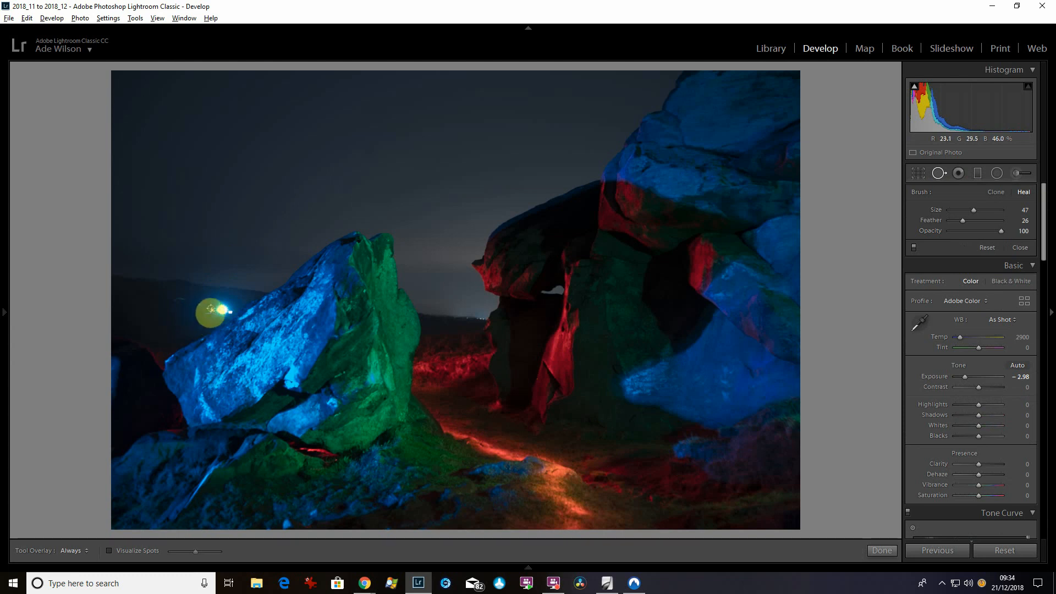
{"action": "left_click", "coordinate": [205, 303]}
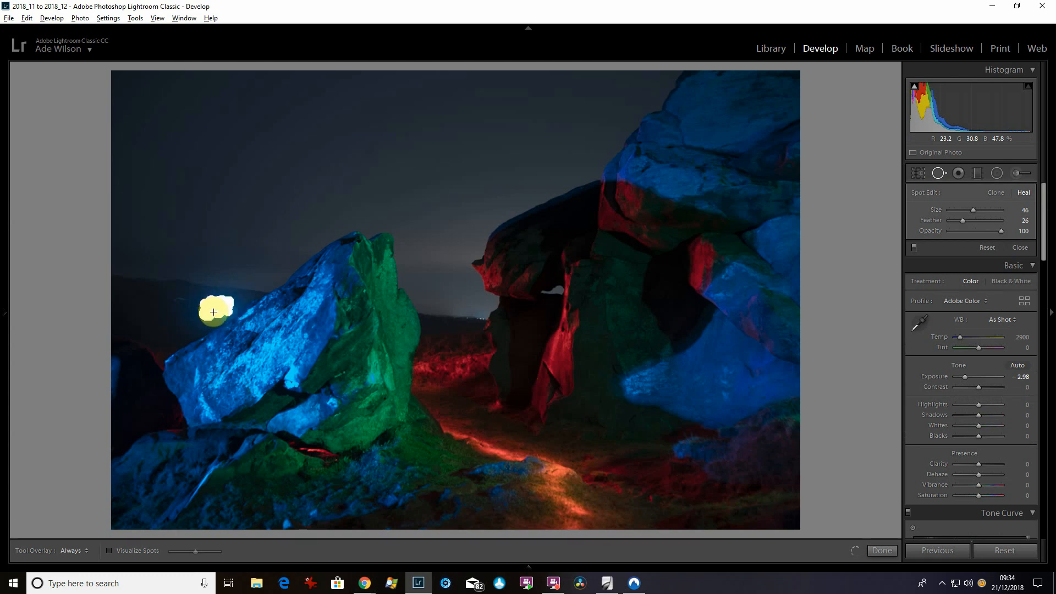
{"action": "left_click", "coordinate": [210, 310]}
{"action": "left_click_drag", "start_coordinate": [155, 373], "coordinate": [149, 315]}
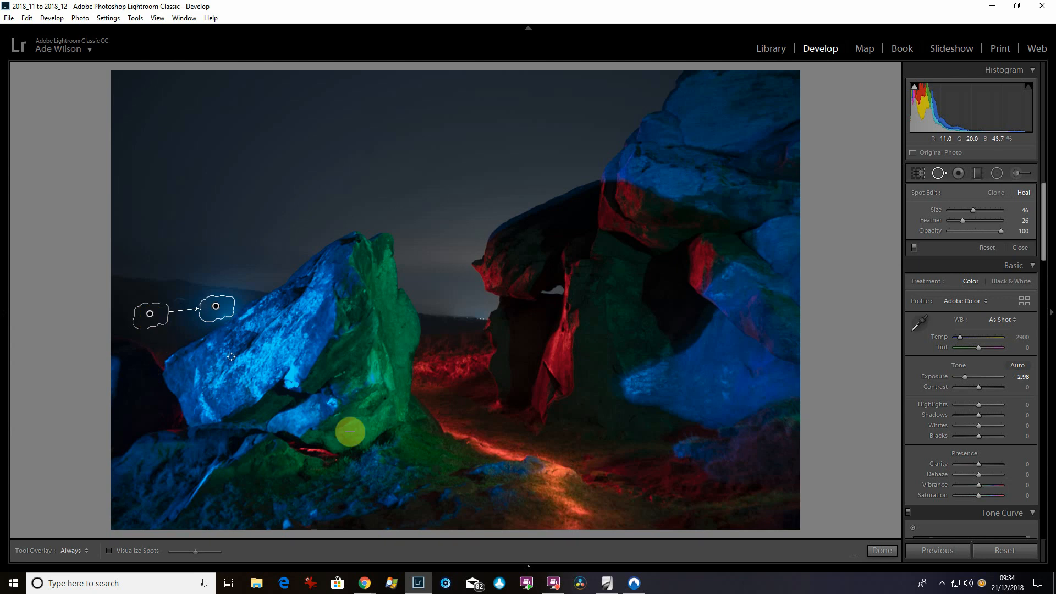
{"action": "left_click", "coordinate": [894, 549]}
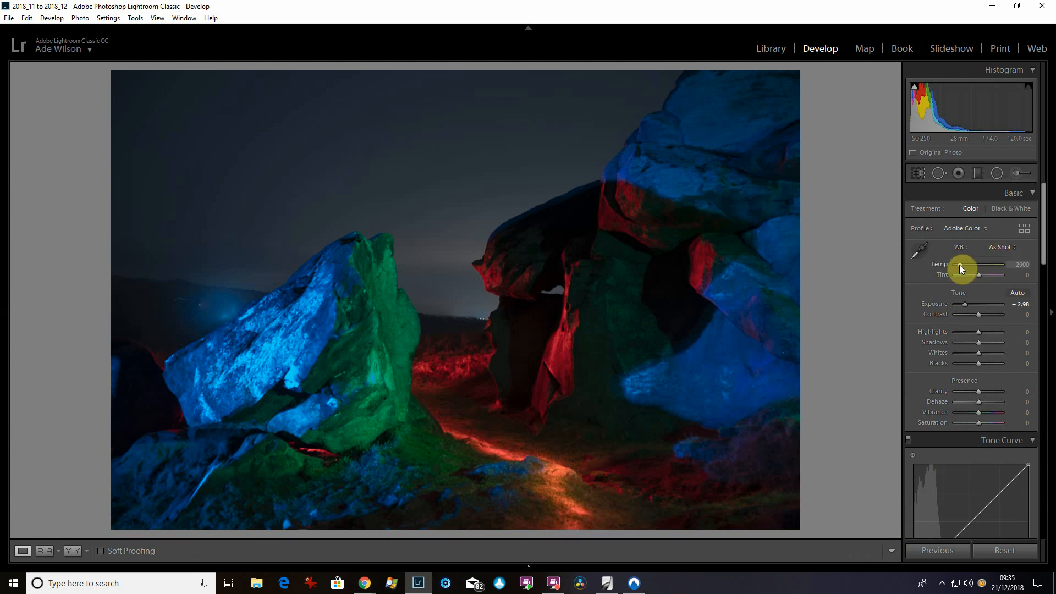
Warm the white balance to a Temp of 5929 and set both Clarity and Vibrance to +38
{"action": "left_click_drag", "start_coordinate": [959, 265], "coordinate": [973, 269]}
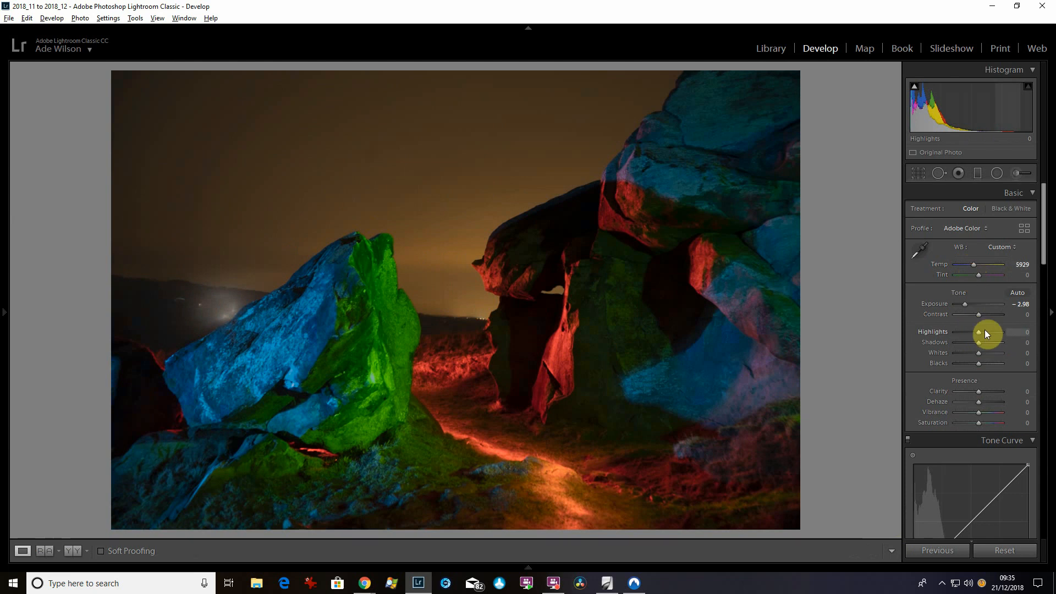
{"action": "left_click", "coordinate": [988, 391]}
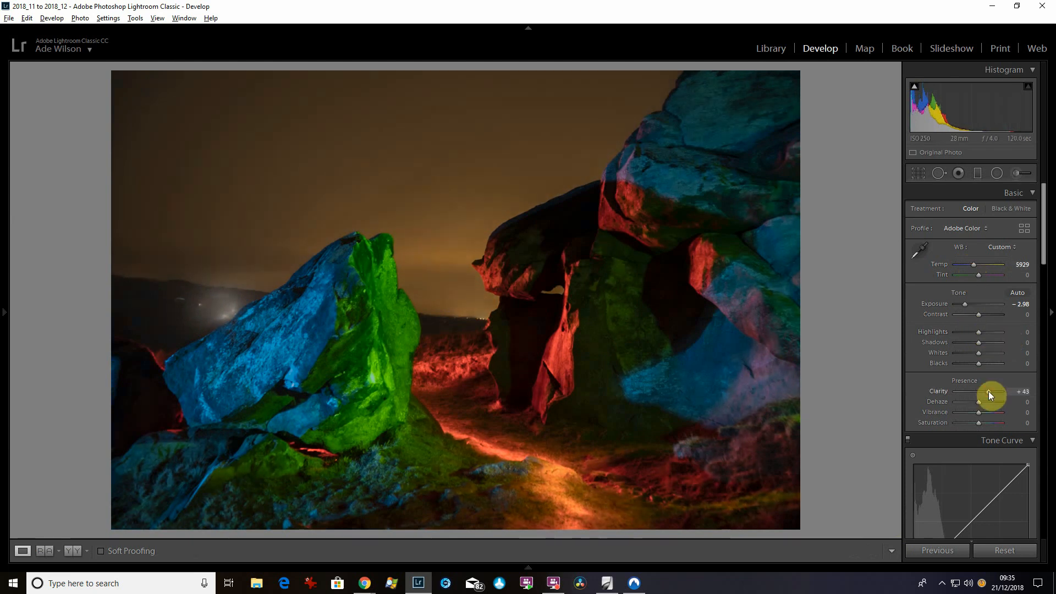
{"action": "left_click", "coordinate": [989, 412]}
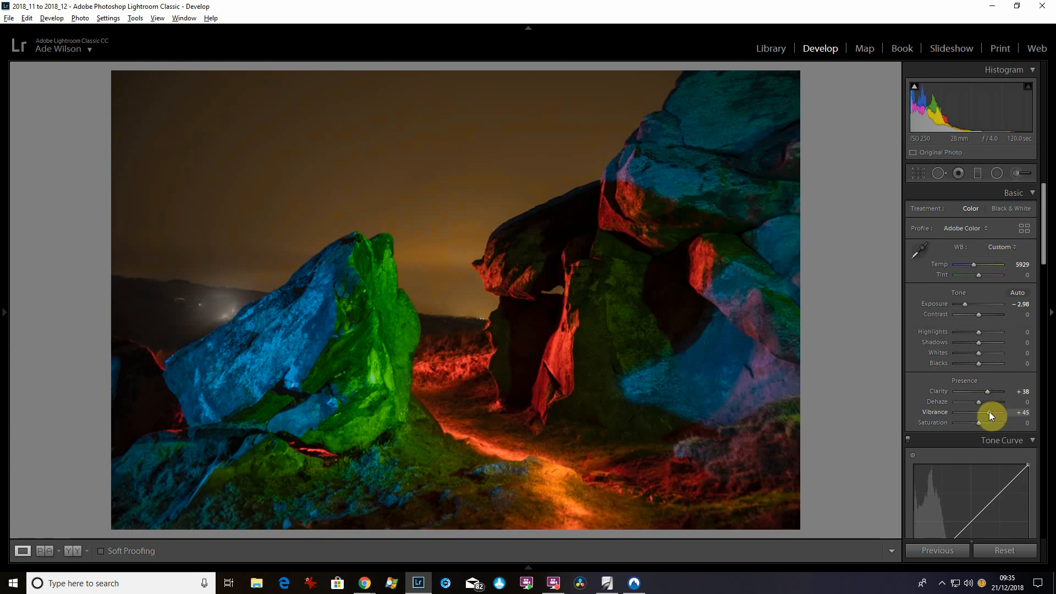
{"action": "left_click_drag", "start_coordinate": [989, 412], "coordinate": [987, 412]}
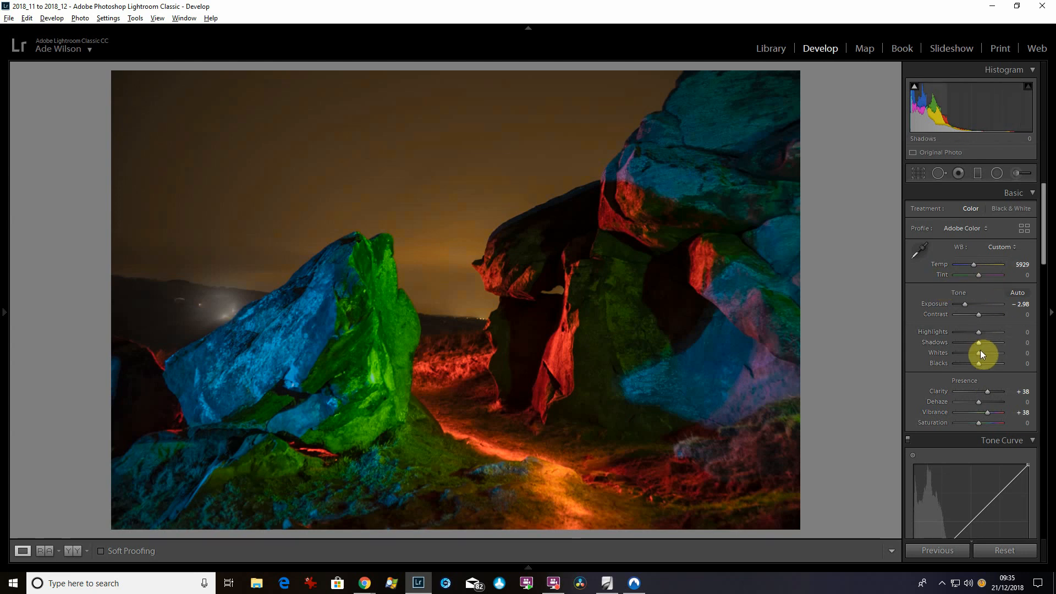
Raise Whites to +43, checking the brightened photo up close
{"action": "left_click_drag", "start_coordinate": [982, 352], "coordinate": [989, 351]}
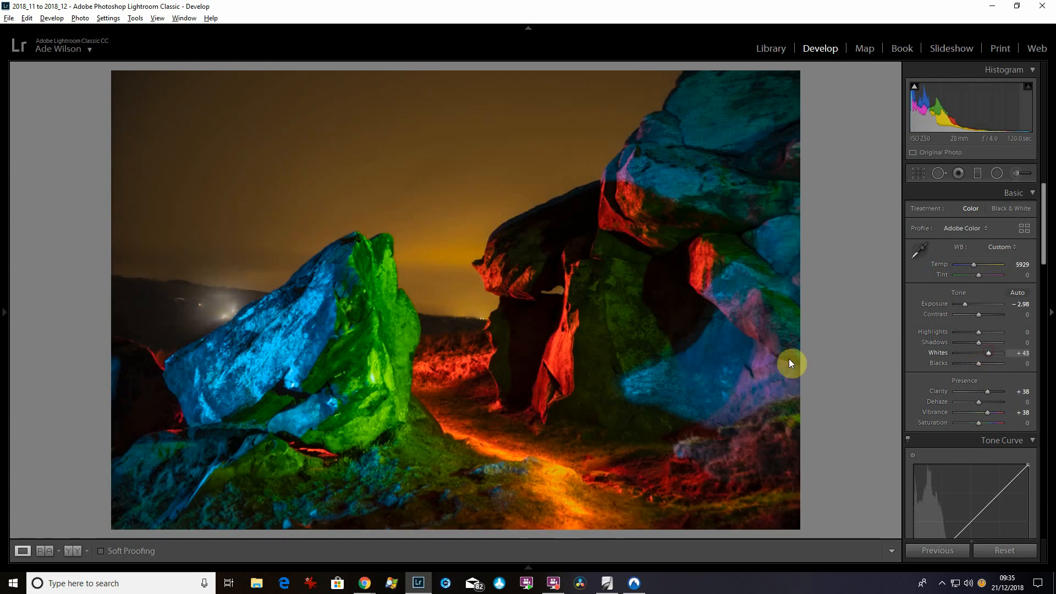
{"action": "left_click", "coordinate": [477, 252]}
{"action": "left_click", "coordinate": [722, 242]}
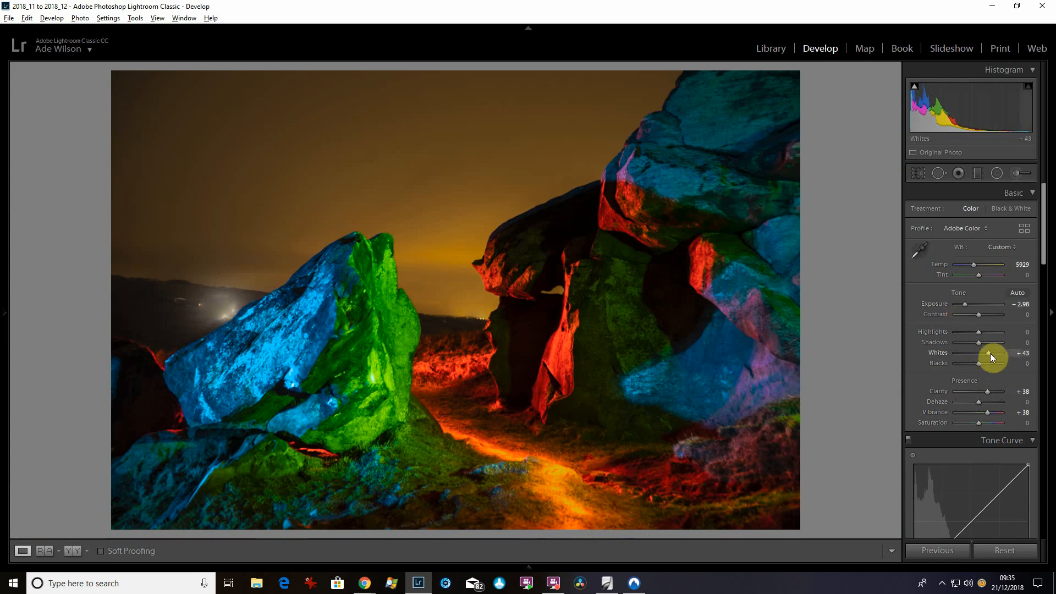
{"action": "left_click_drag", "start_coordinate": [991, 353], "coordinate": [989, 358]}
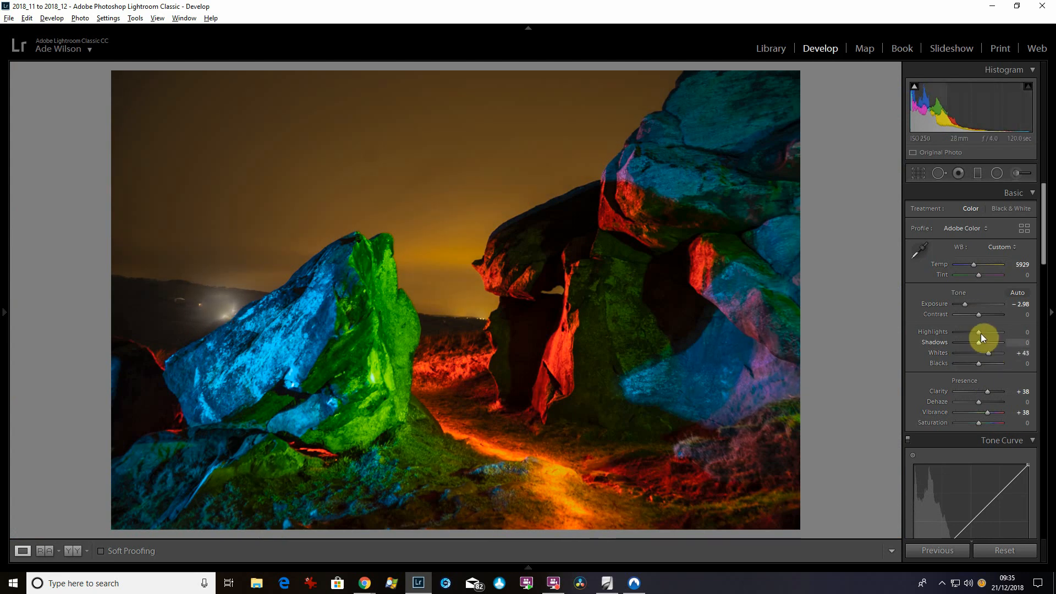
Try Highlights at −100 and inspect the overhanging rock's edge against the sky
{"action": "left_click_drag", "start_coordinate": [978, 333], "coordinate": [979, 338]}
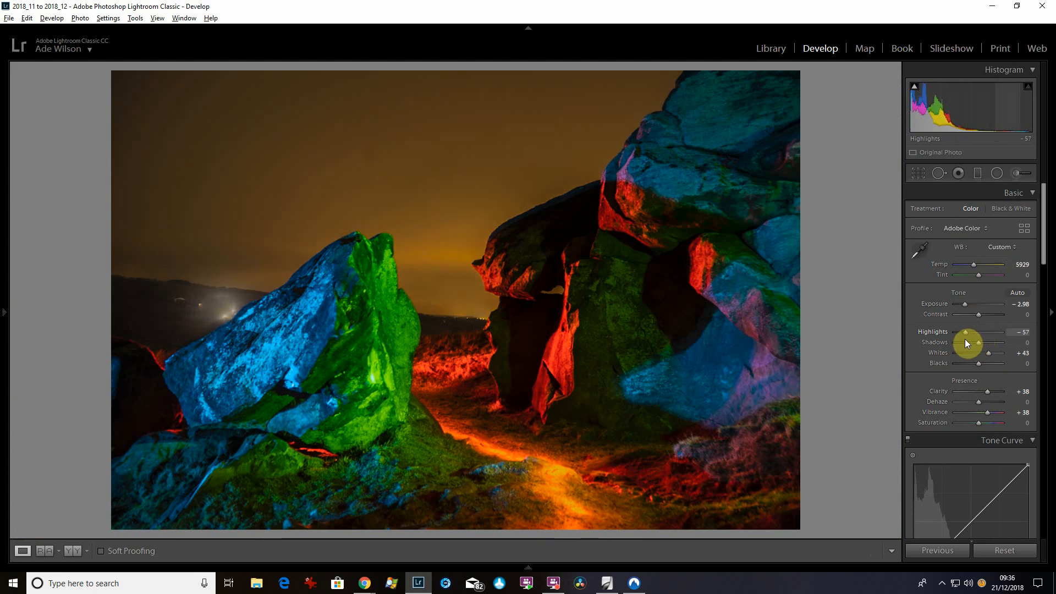
{"action": "left_click_drag", "start_coordinate": [969, 344], "coordinate": [925, 345]}
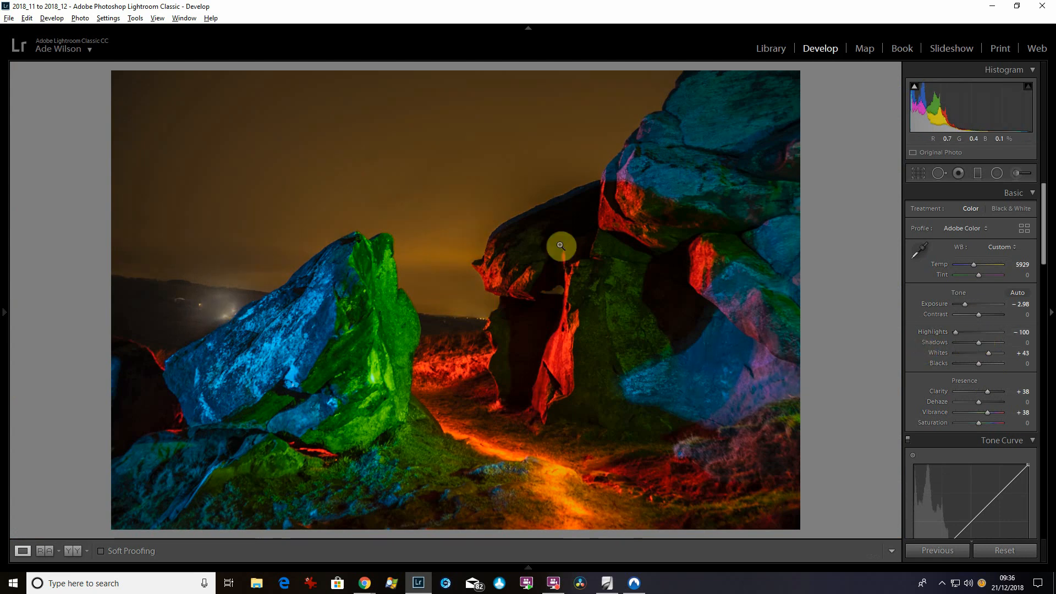
{"action": "left_click", "coordinate": [568, 203]}
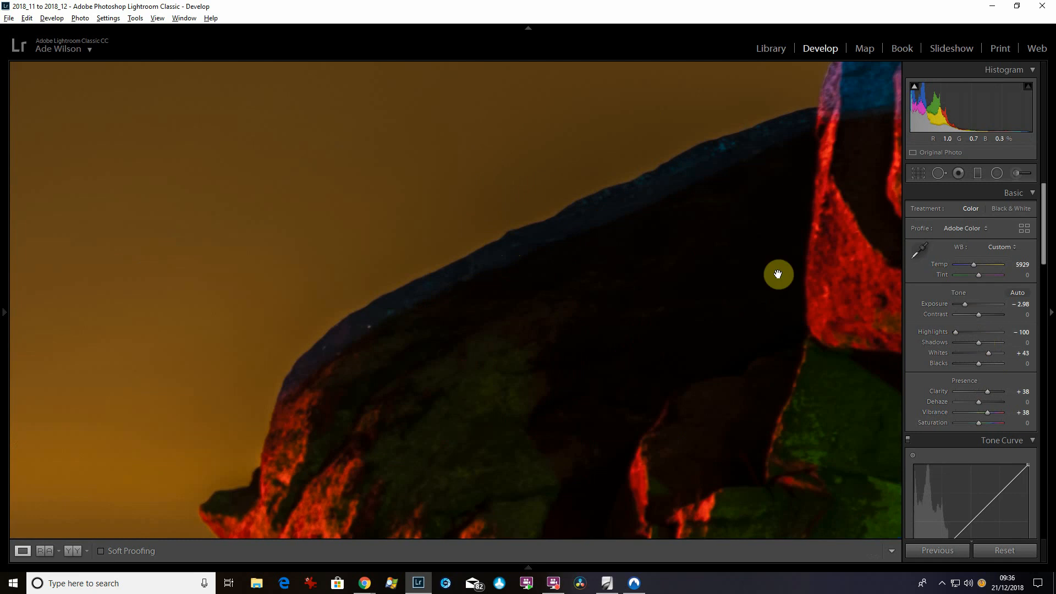
Set Highlights to +10 and check the rock edge and the healed hillside light up close
{"action": "left_click_drag", "start_coordinate": [956, 331], "coordinate": [977, 343]}
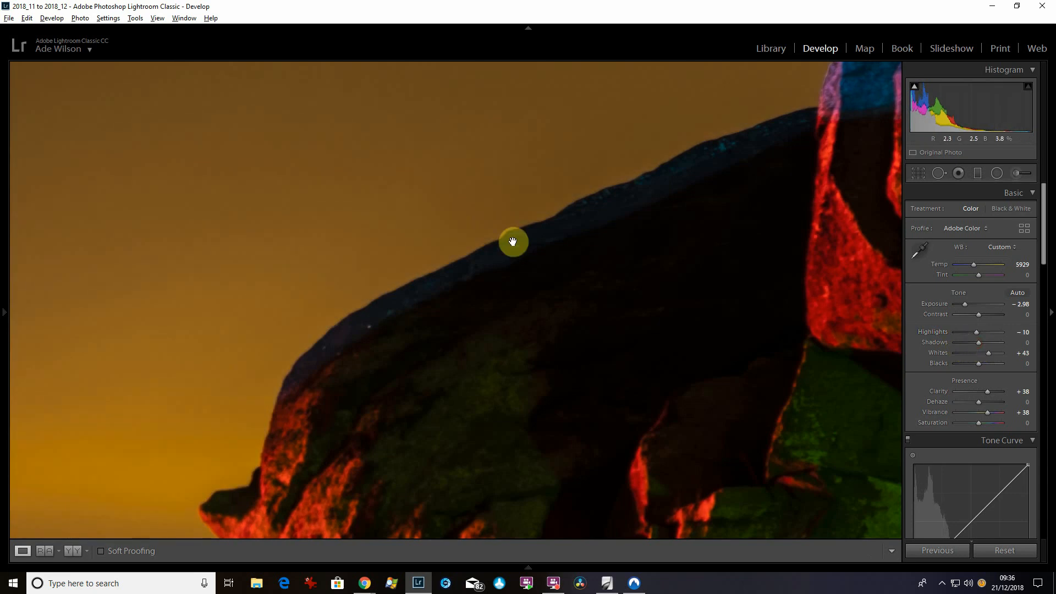
{"action": "left_click", "coordinate": [513, 242]}
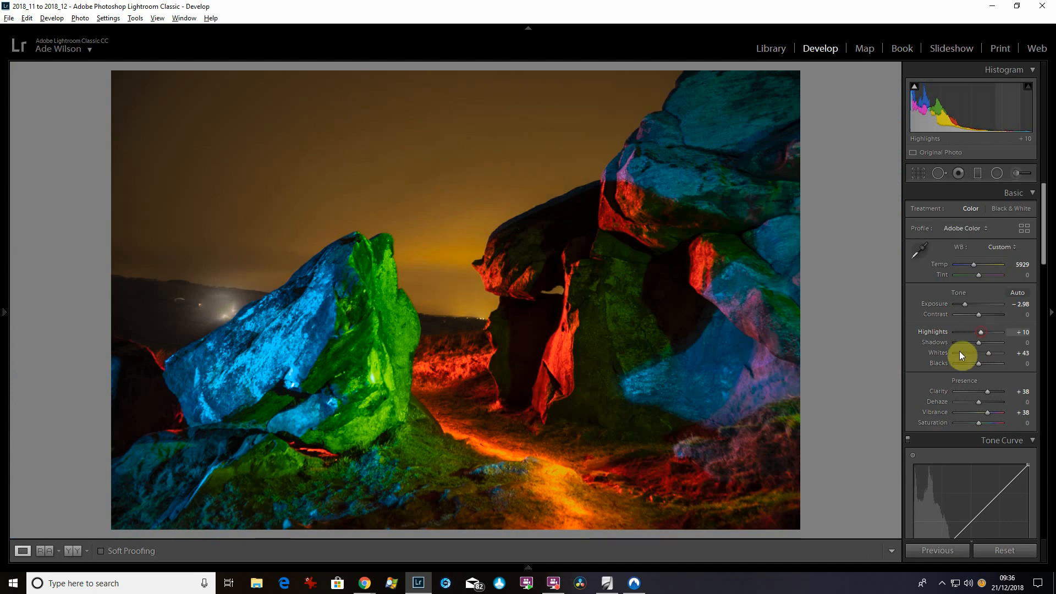
{"action": "left_click", "coordinate": [223, 303]}
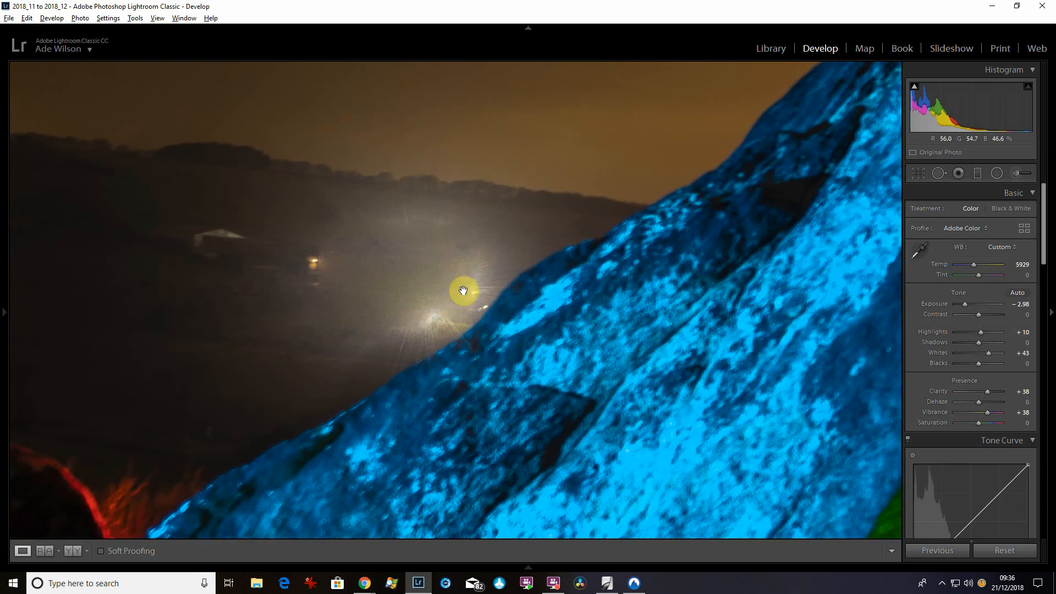
{"action": "left_click", "coordinate": [435, 262]}
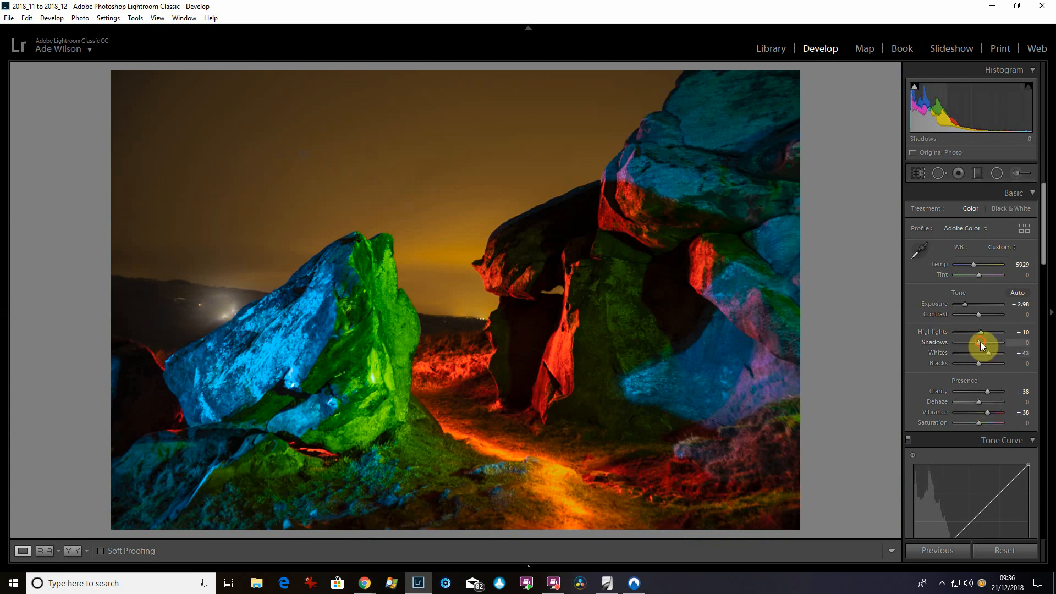
Set Shadows to +2 and Blacks to −38 to deepen the dark areas of the rocks
{"action": "left_click_drag", "start_coordinate": [992, 342], "coordinate": [970, 365]}
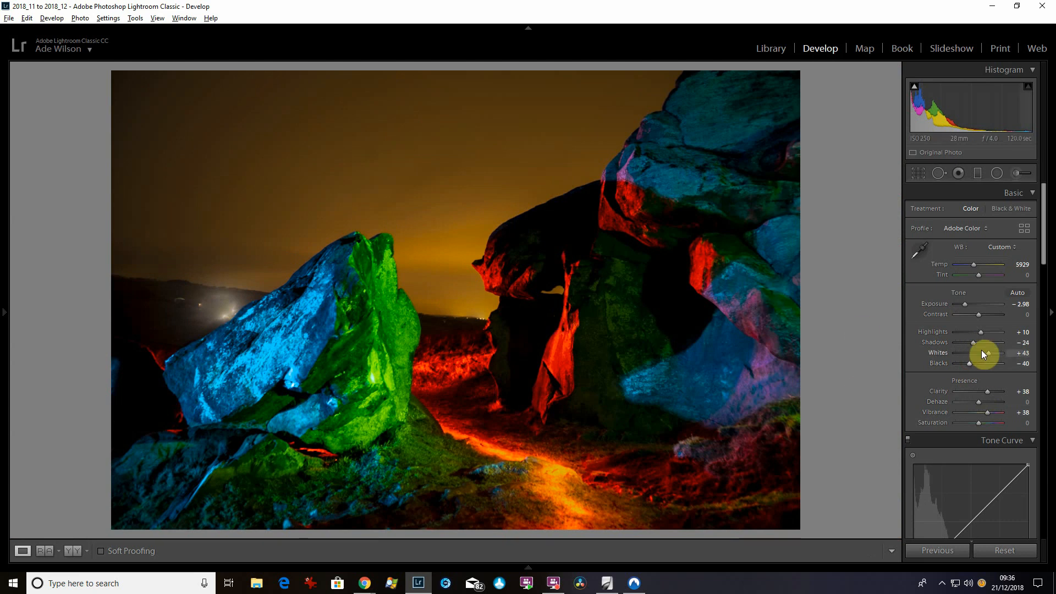
{"action": "left_click_drag", "start_coordinate": [971, 342], "coordinate": [971, 366]}
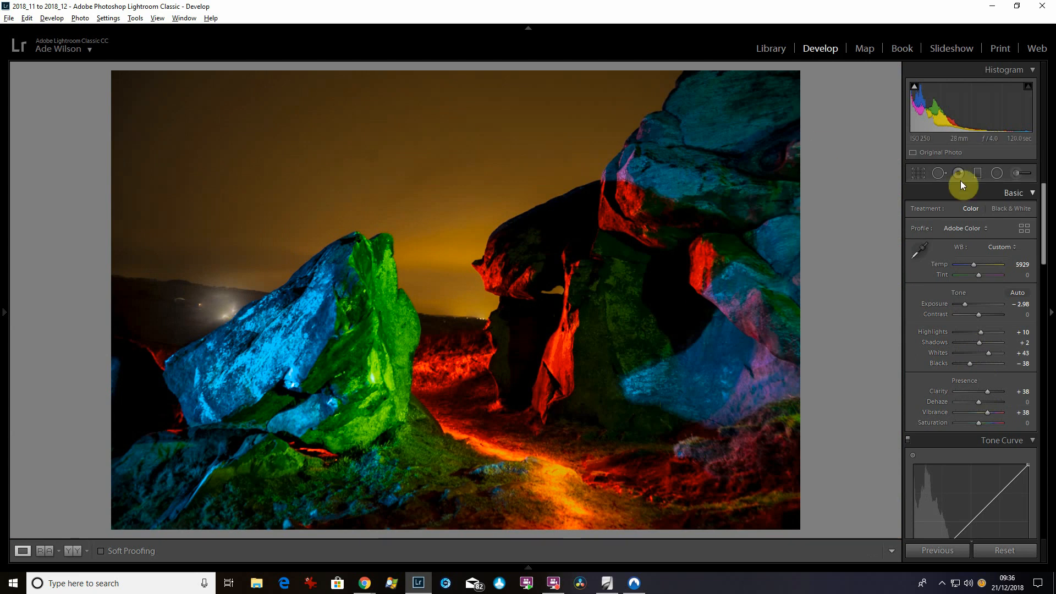
Heal a spot in the open sky above the blue and green rock with the Heal brush at size 78
{"action": "left_click", "coordinate": [941, 170]}
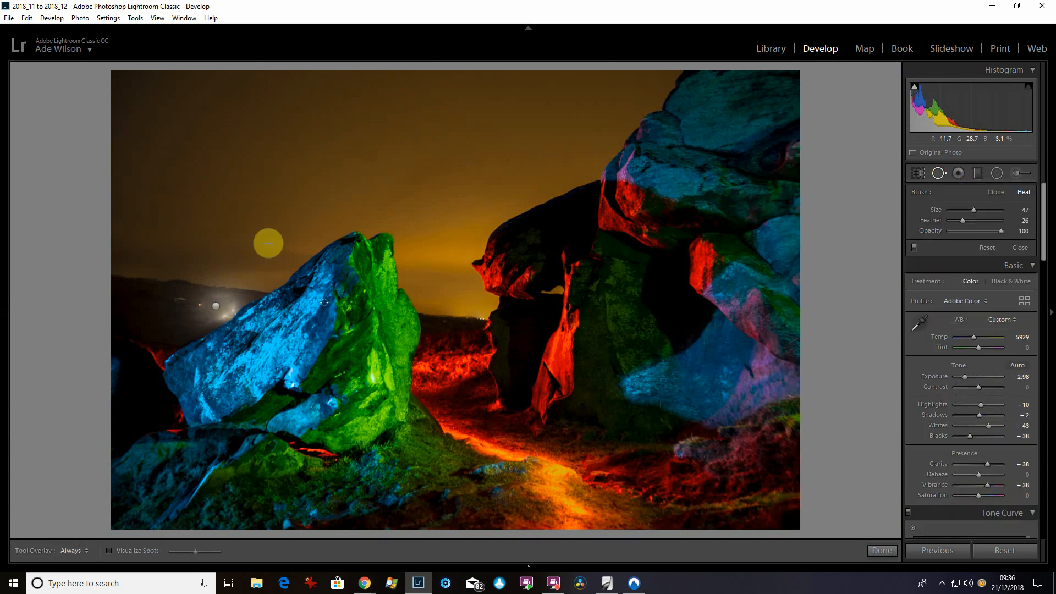
{"action": "left_click", "coordinate": [371, 153]}
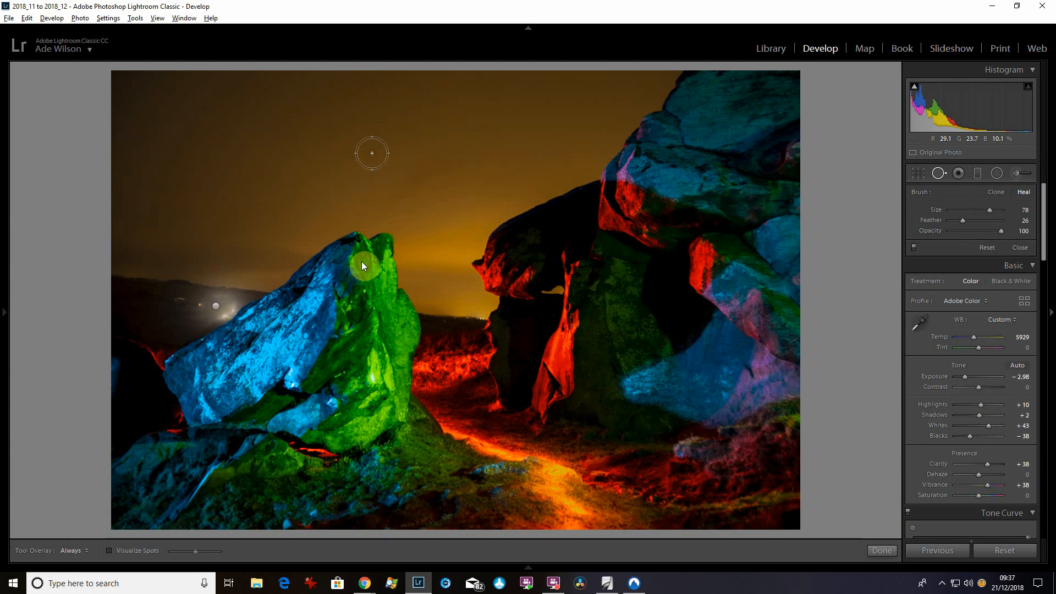
{"action": "left_click", "coordinate": [882, 550]}
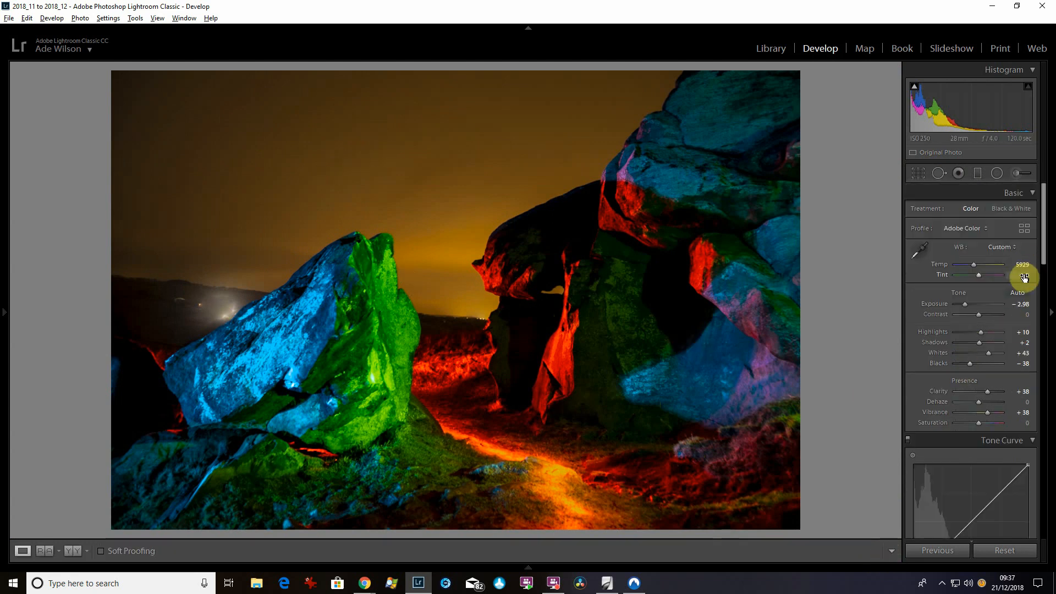
{"action": "left_click_drag", "start_coordinate": [1045, 251], "coordinate": [1045, 254]}
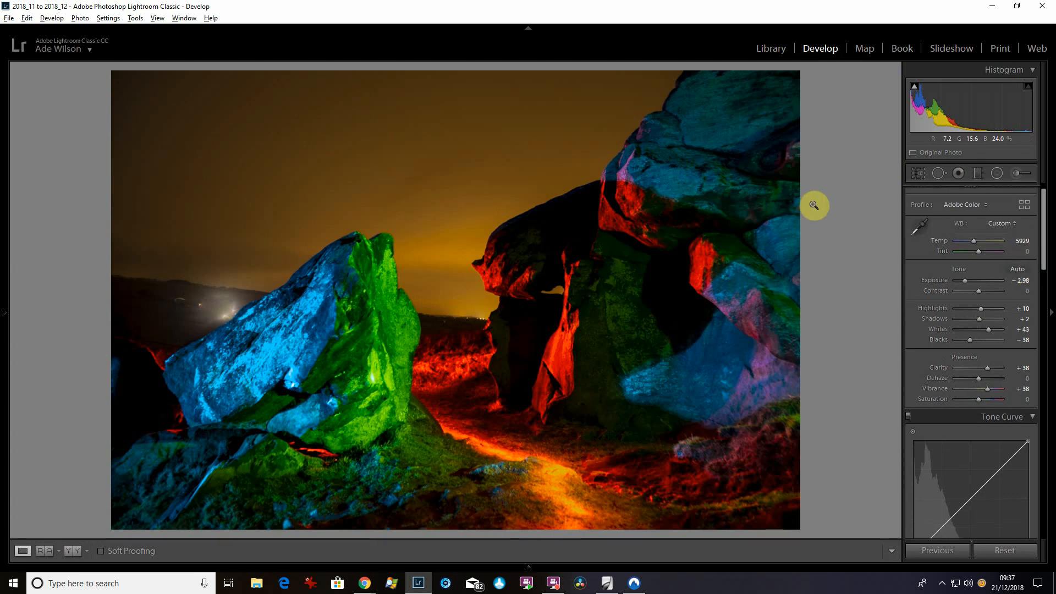
Crop the photo to a 1 x 1 aspect ratio, framing the glowing path between the blue-green rock and the overhanging rocks
{"action": "left_click", "coordinate": [917, 174]}
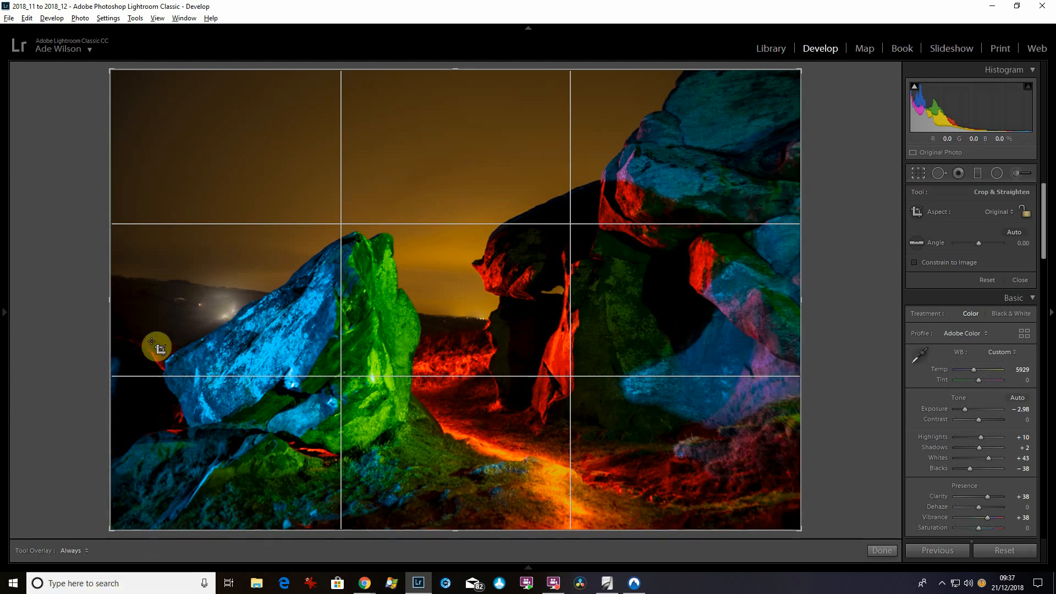
{"action": "left_click_drag", "start_coordinate": [109, 302], "coordinate": [178, 305]}
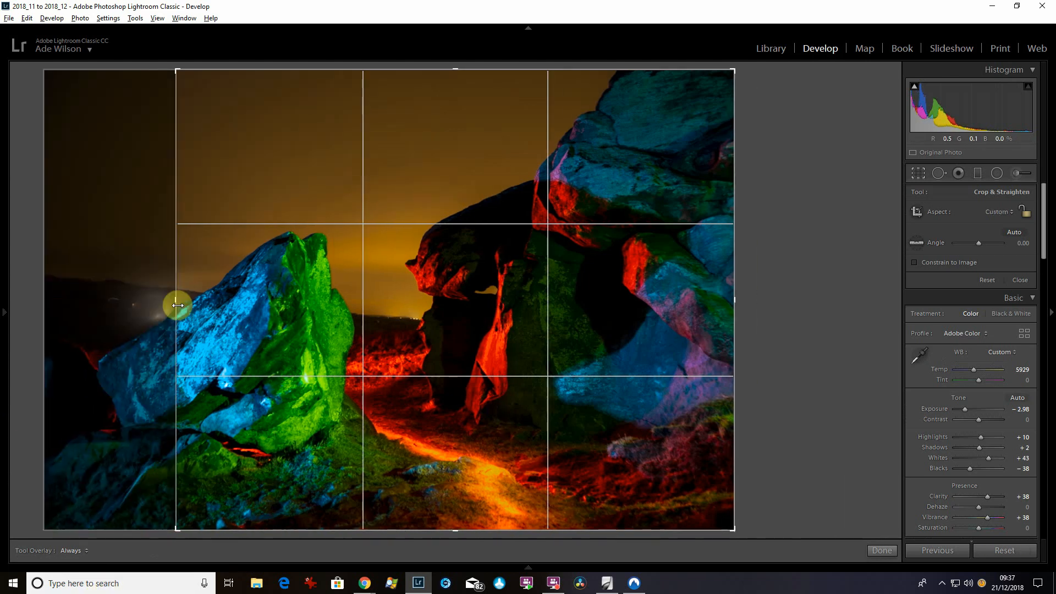
{"action": "mouse_move", "coordinate": [771, 566]}
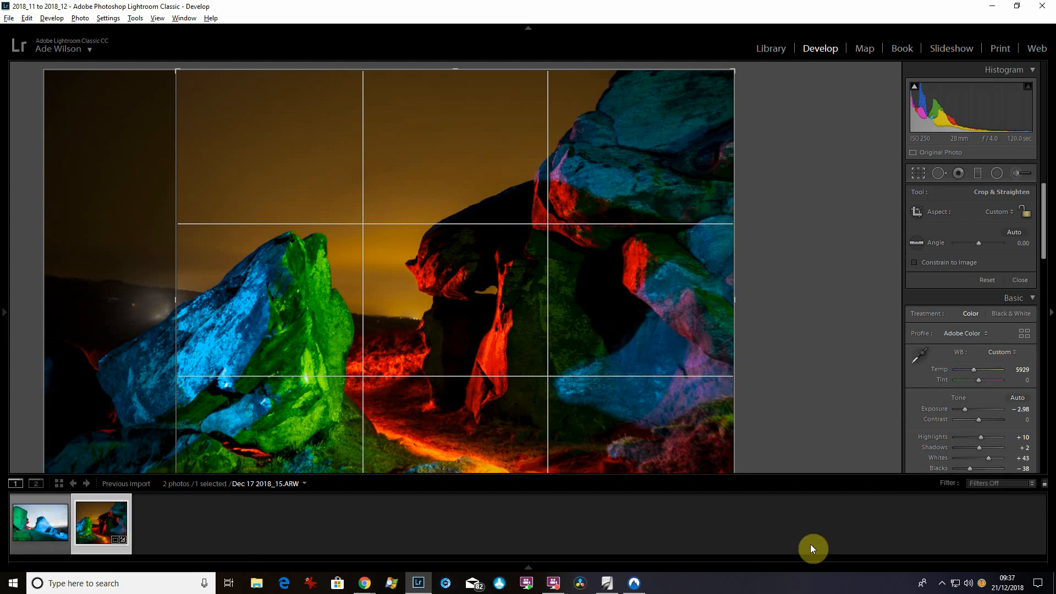
{"action": "left_click", "coordinate": [1011, 211]}
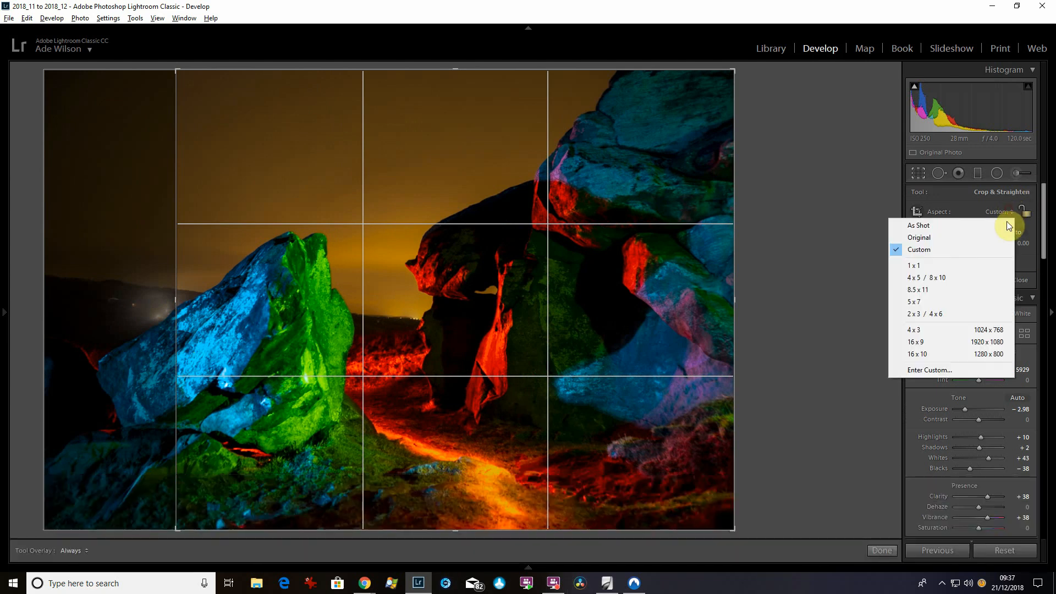
{"action": "left_click", "coordinate": [942, 278]}
{"action": "left_click_drag", "start_coordinate": [556, 498], "coordinate": [614, 491]}
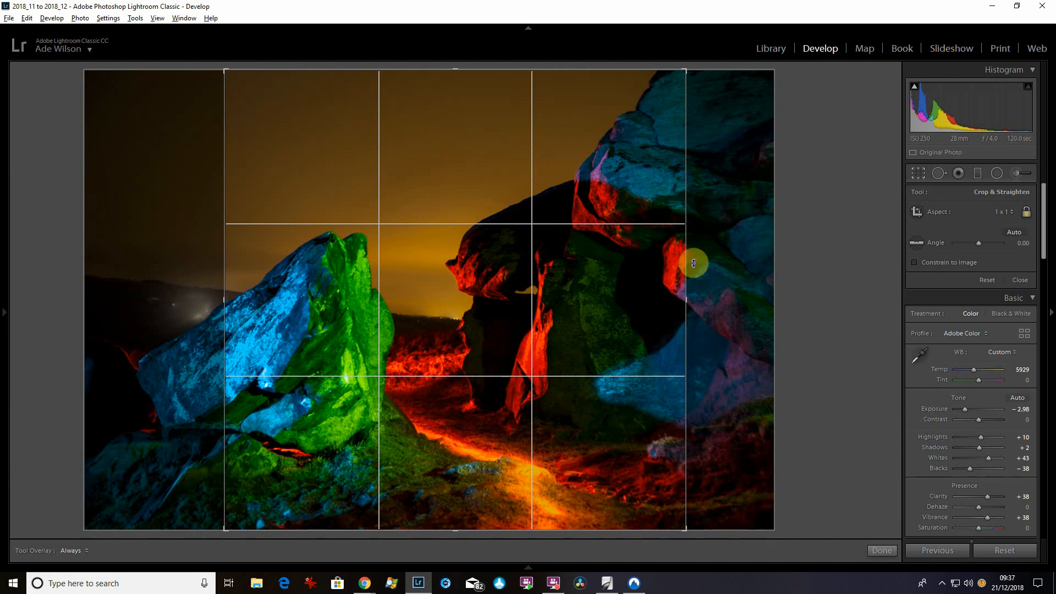
{"action": "left_click_drag", "start_coordinate": [637, 307], "coordinate": [621, 319]}
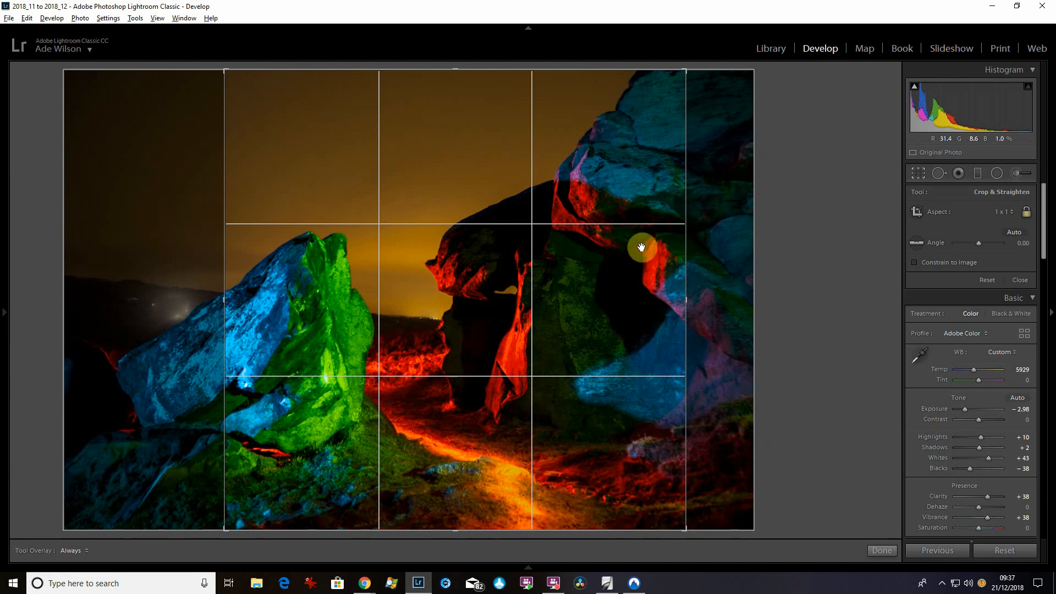
{"action": "key", "text": "Return"}
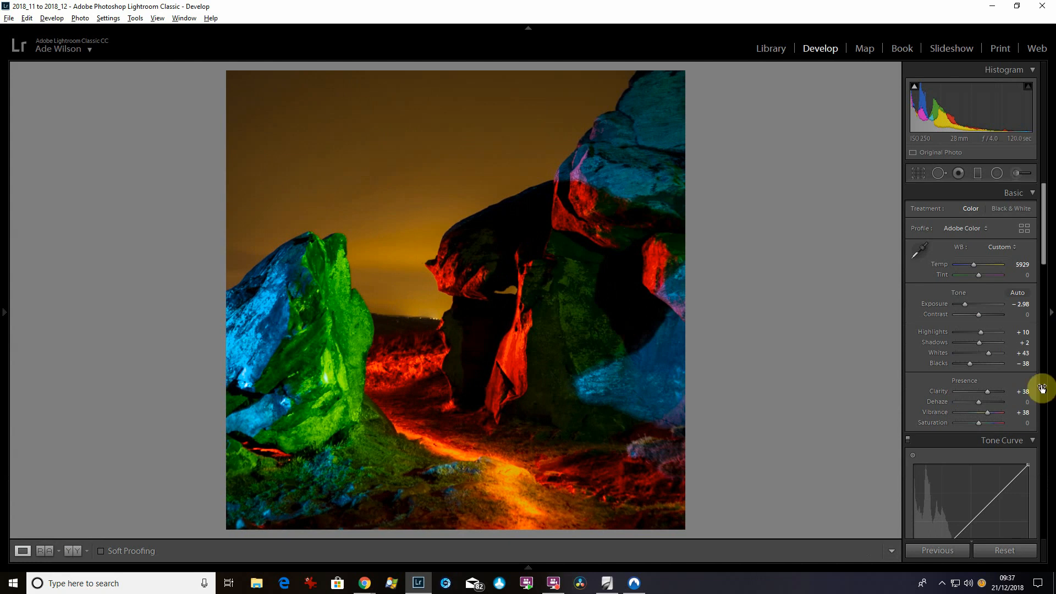
Set Highlights to +19 for the cropped photo
{"action": "left_click_drag", "start_coordinate": [975, 332], "coordinate": [971, 333]}
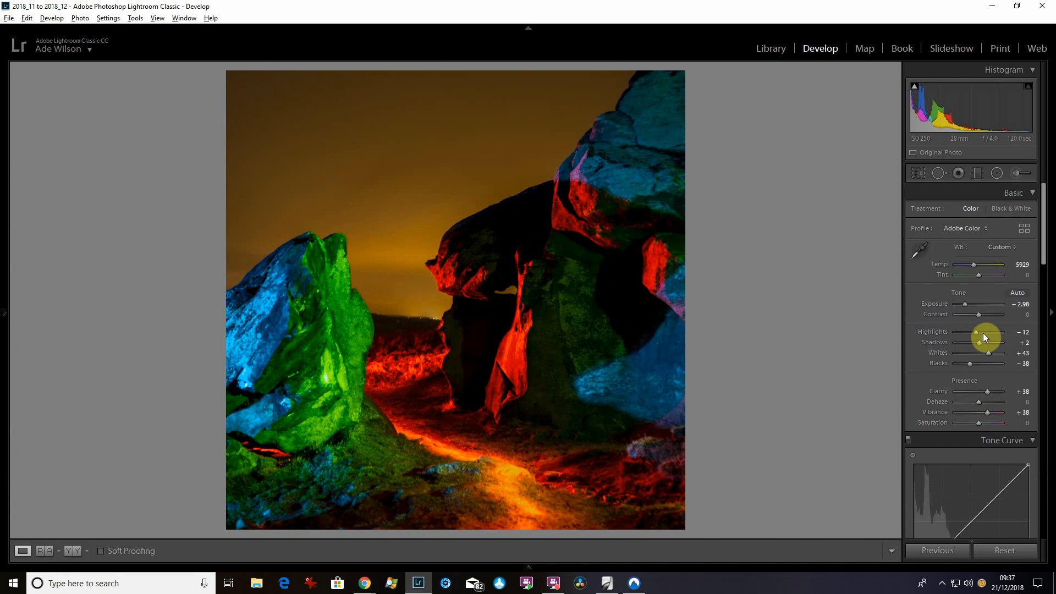
{"action": "left_click", "coordinate": [982, 333]}
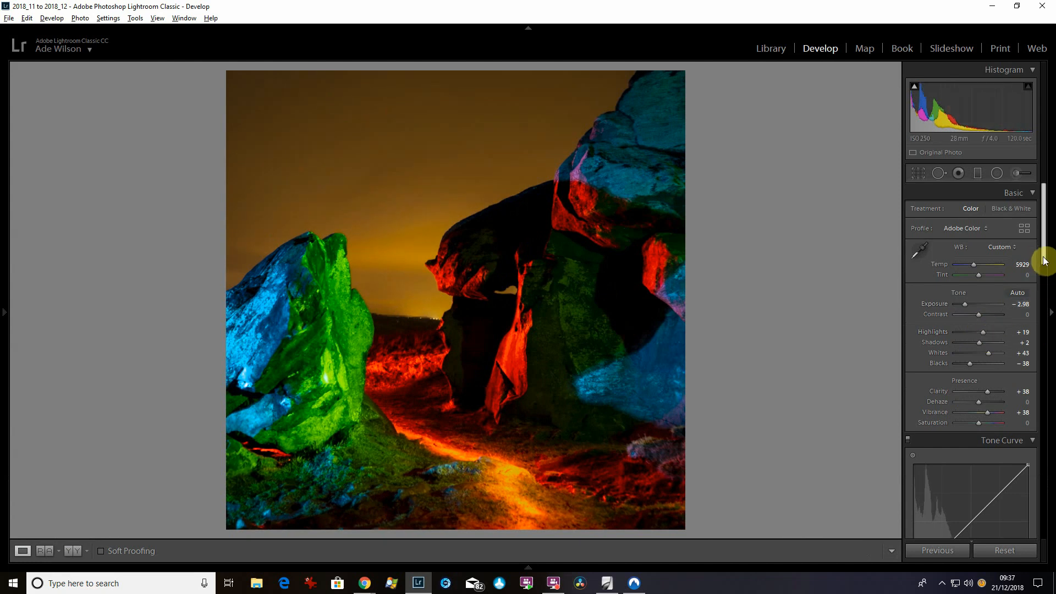
Set the Sharpening Amount to 109, checking the rock textures up close
{"action": "left_click_drag", "start_coordinate": [1045, 261], "coordinate": [1051, 436]}
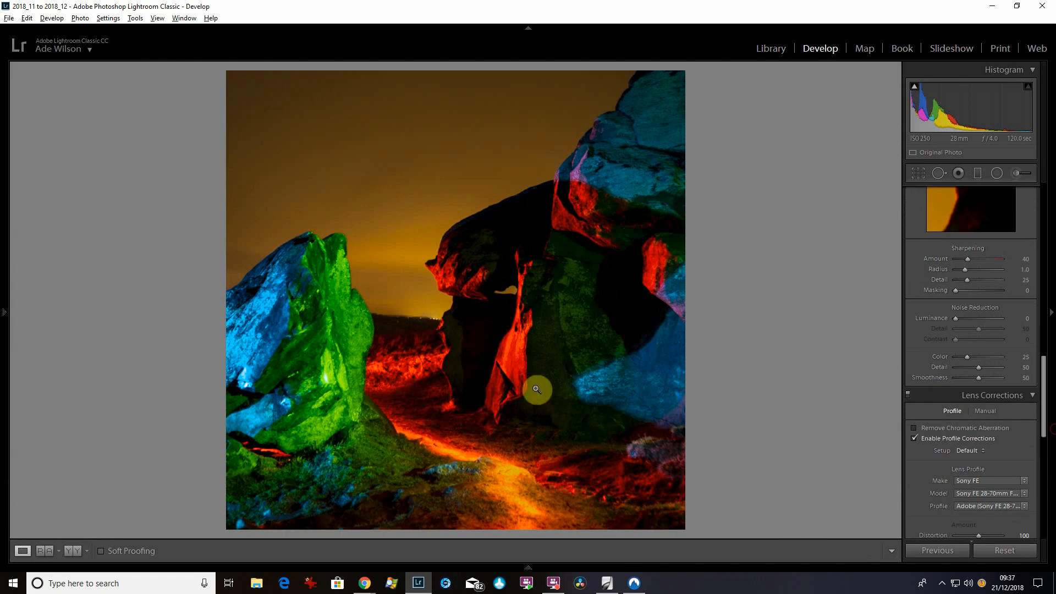
{"action": "left_click", "coordinate": [307, 351]}
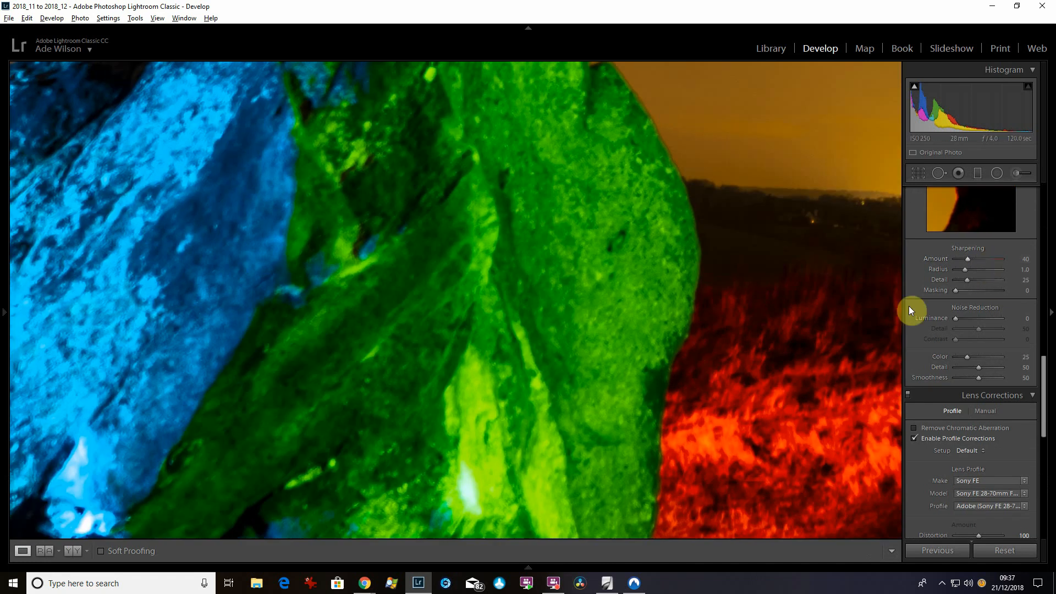
{"action": "left_click", "coordinate": [666, 350]}
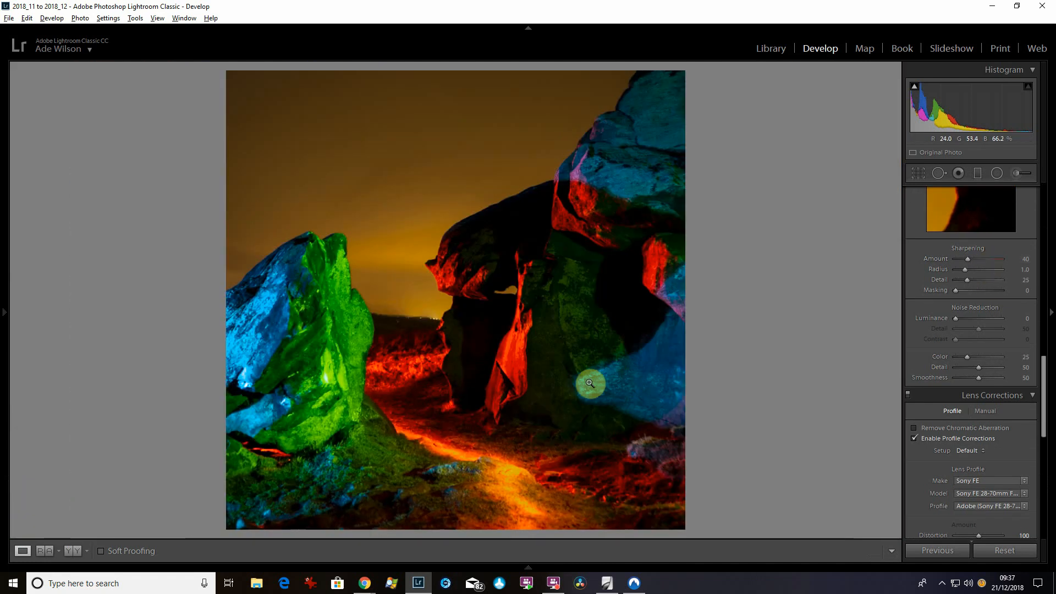
{"action": "left_click", "coordinate": [591, 383]}
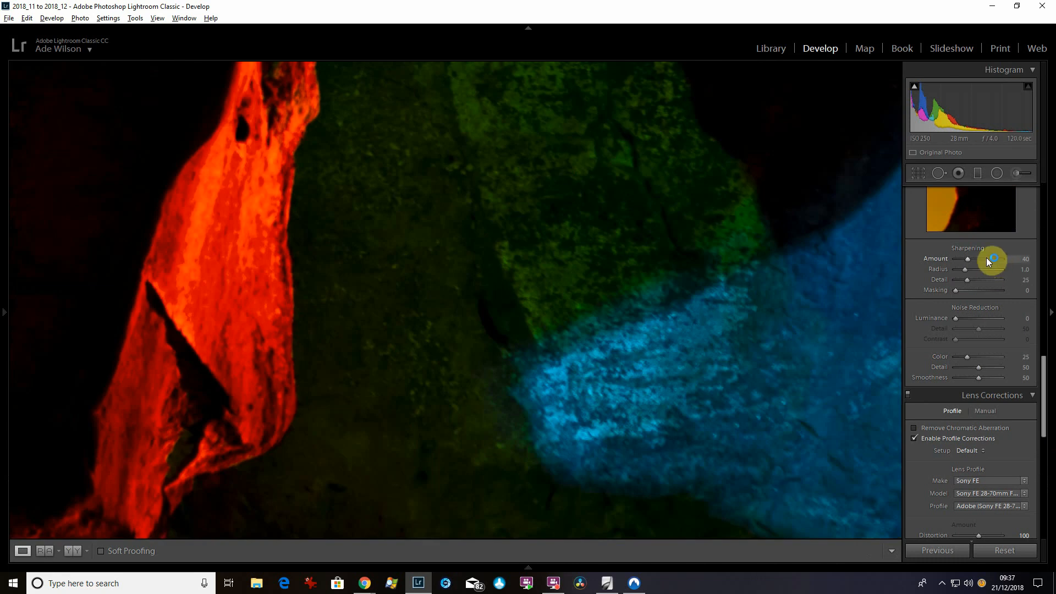
{"action": "left_click_drag", "start_coordinate": [987, 258], "coordinate": [989, 261]}
{"action": "left_click_drag", "start_coordinate": [252, 300], "coordinate": [391, 294]}
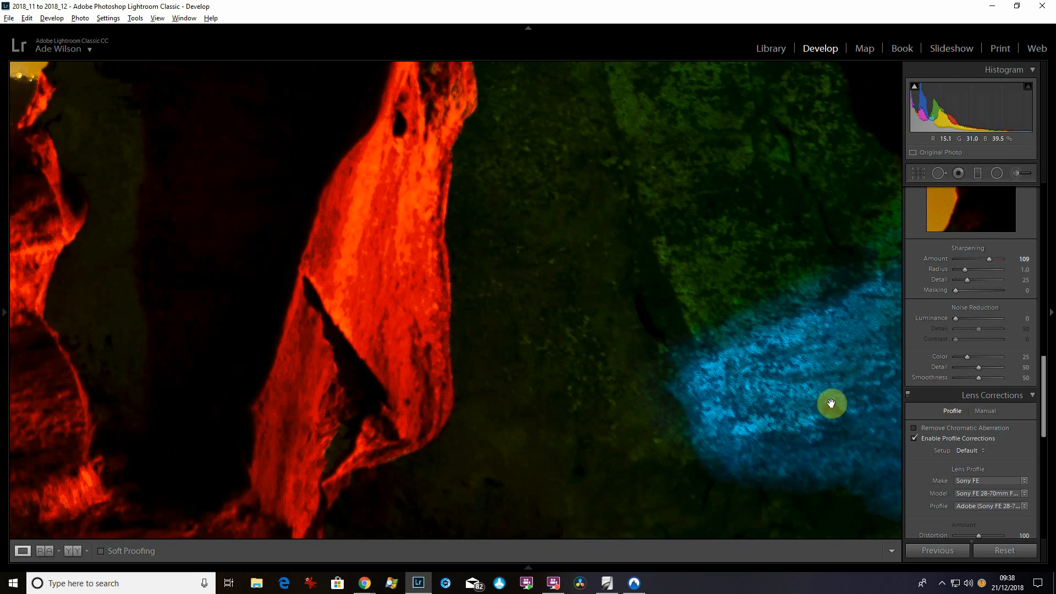
Add a dark post-crop vignette with Amount −29, Midpoint 25 and Feather 100
{"action": "left_click_drag", "start_coordinate": [1045, 367], "coordinate": [1047, 468]}
{"action": "left_click", "coordinate": [618, 358]}
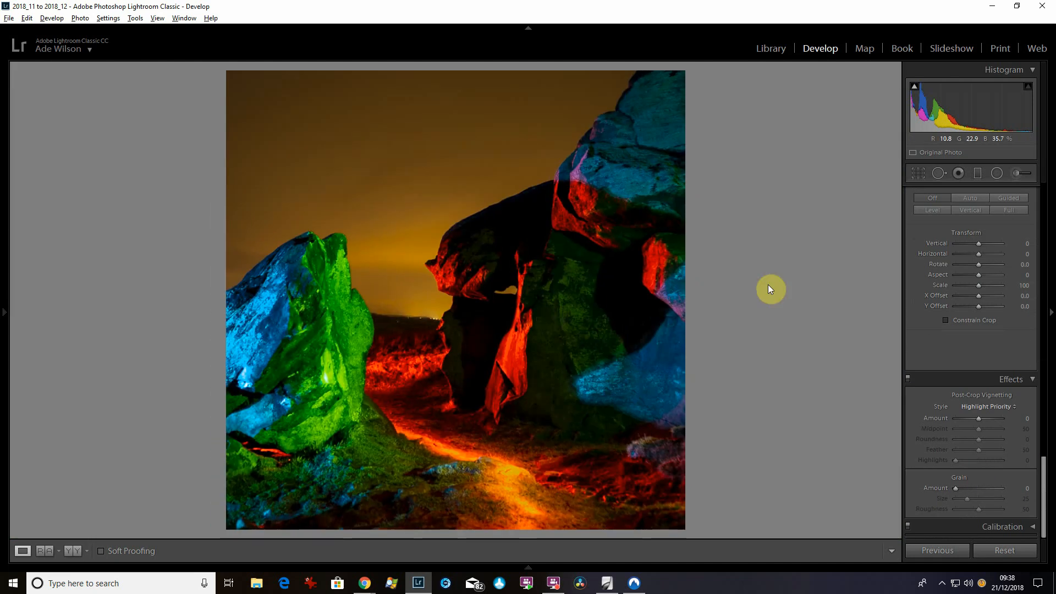
{"action": "left_click_drag", "start_coordinate": [971, 419], "coordinate": [1052, 440]}
{"action": "left_click_drag", "start_coordinate": [973, 423], "coordinate": [972, 422]}
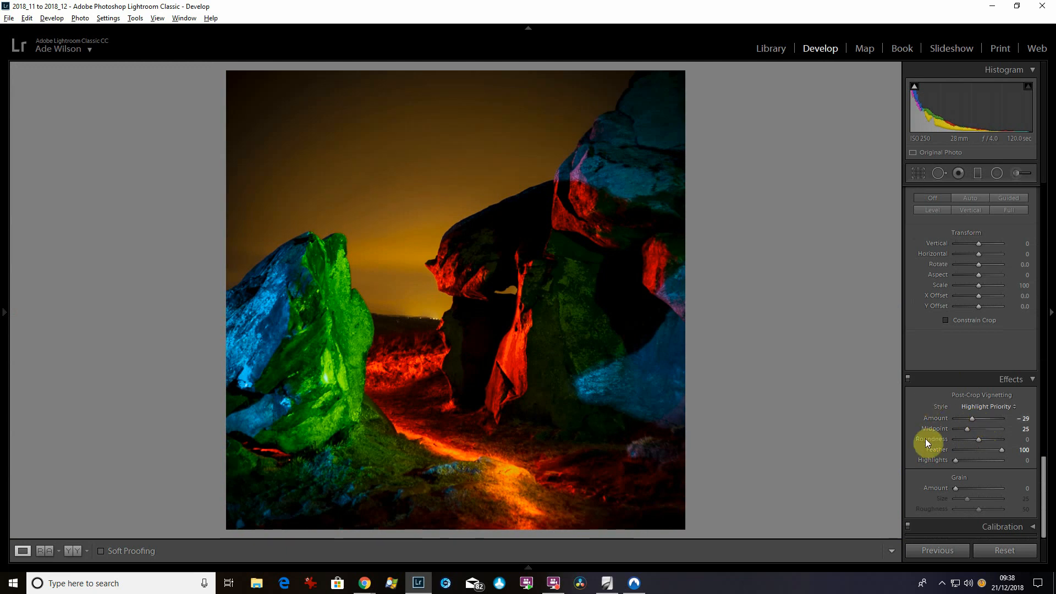
Show the filmstrip, dismiss the Malwarebytes pop-up, and select both photos with the edited square photo as the active one
{"action": "left_click", "coordinate": [528, 567]}
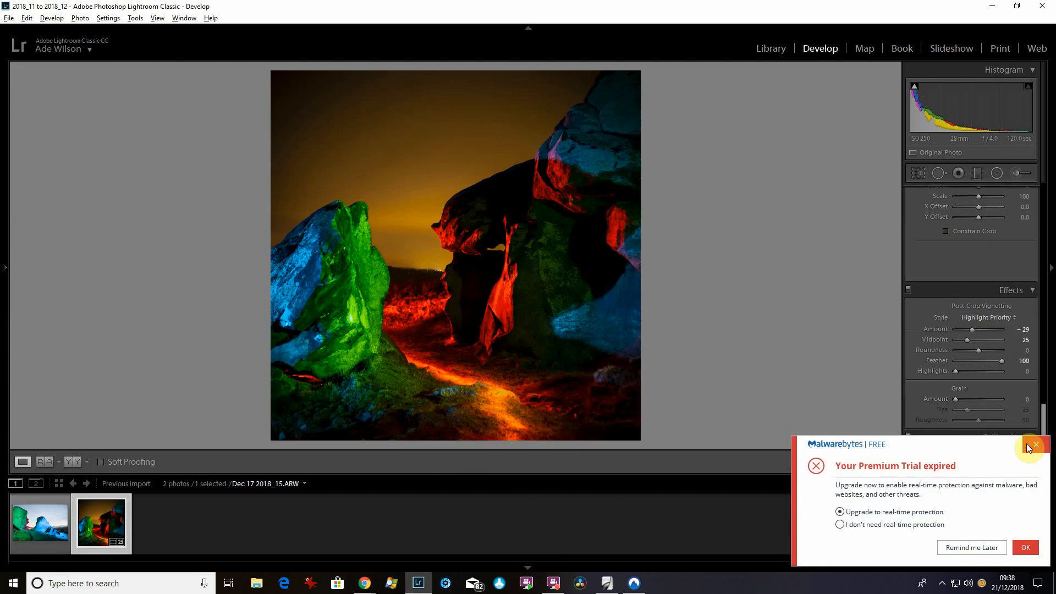
{"action": "left_click", "coordinate": [1034, 445]}
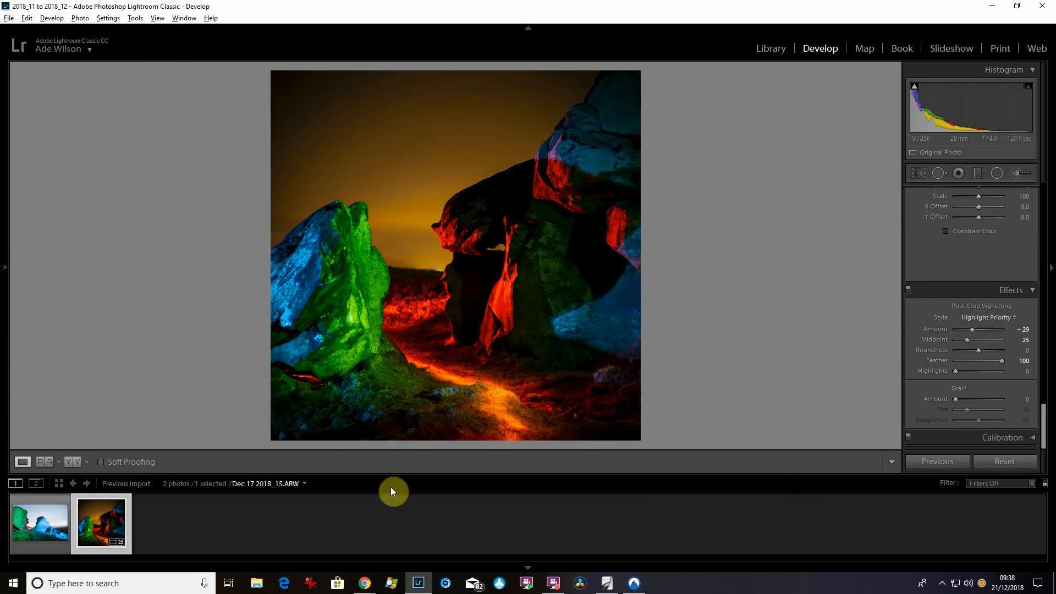
{"action": "left_click", "coordinate": [45, 544]}
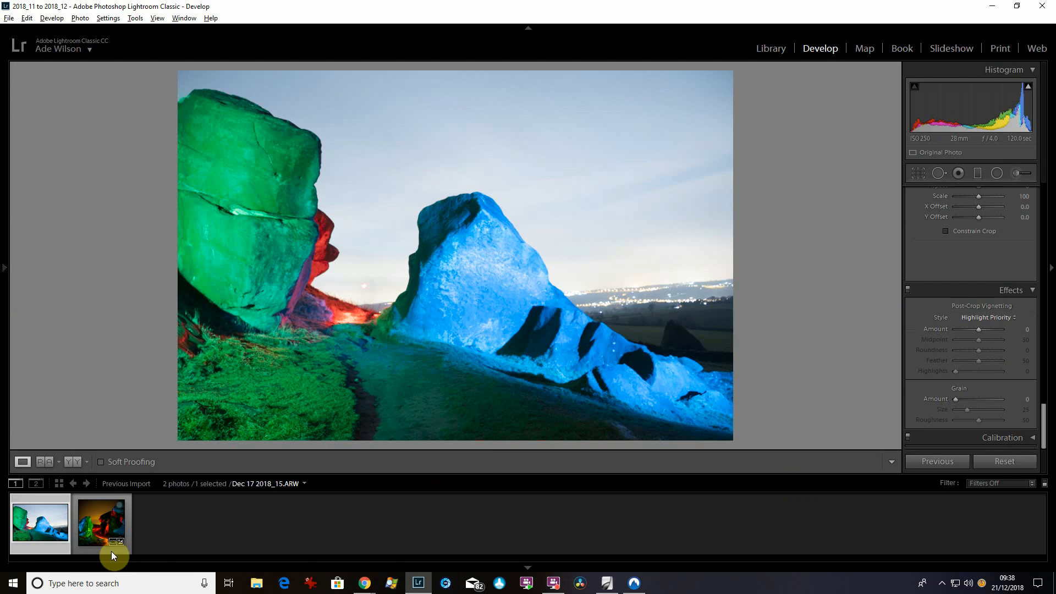
{"action": "left_click", "coordinate": [94, 547]}
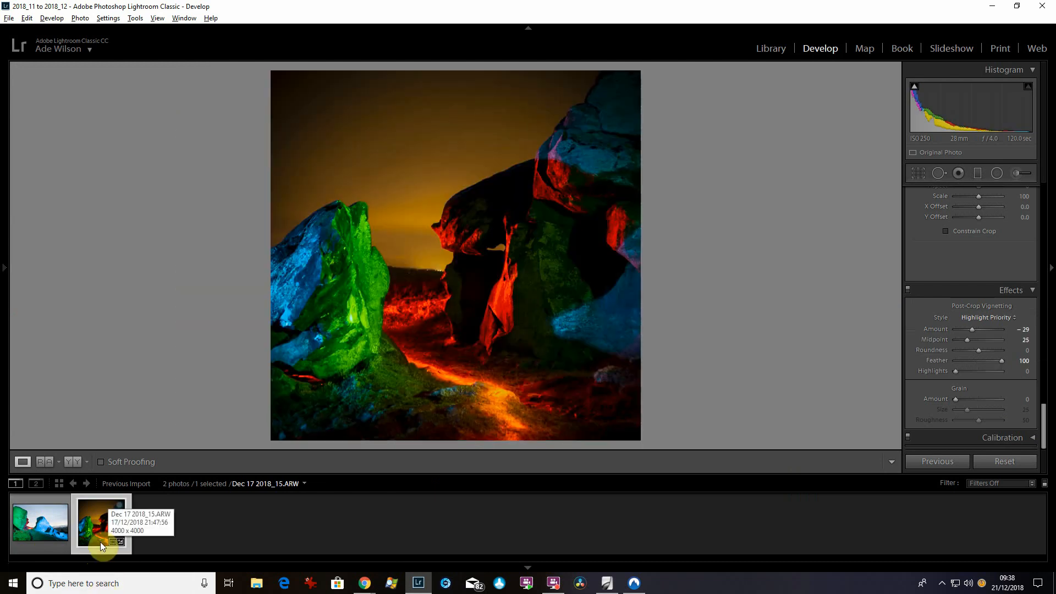
{"action": "left_click", "coordinate": [44, 549], "text": "ctrl"}
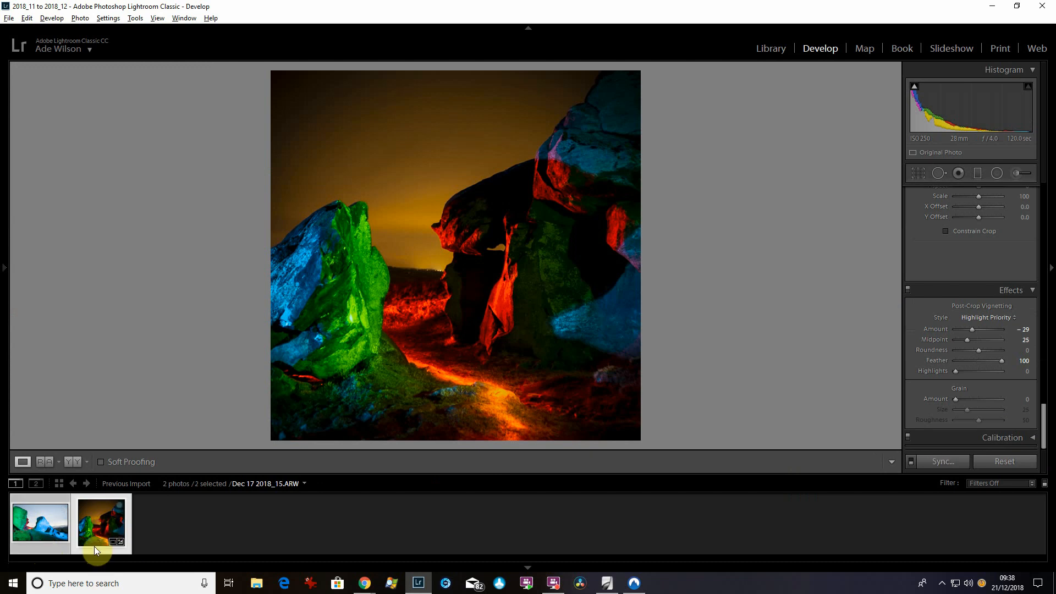
{"action": "left_click", "coordinate": [94, 546]}
{"action": "left_click", "coordinate": [52, 546], "text": "ctrl"}
Open the Synchronize Settings for the two selected photos and clear every option
{"action": "left_click", "coordinate": [943, 462]}
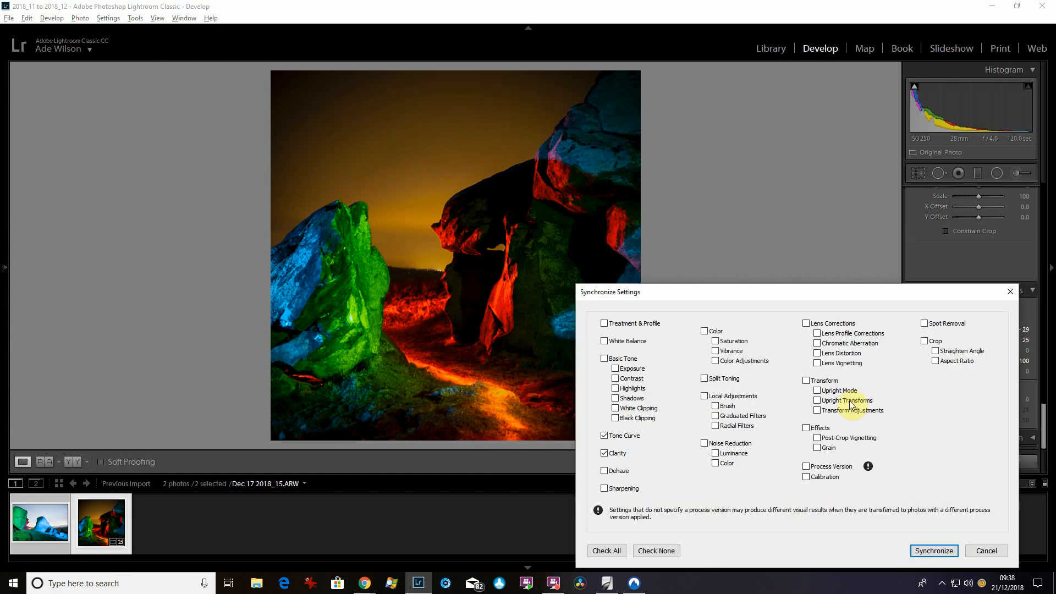
{"action": "left_click", "coordinate": [611, 550]}
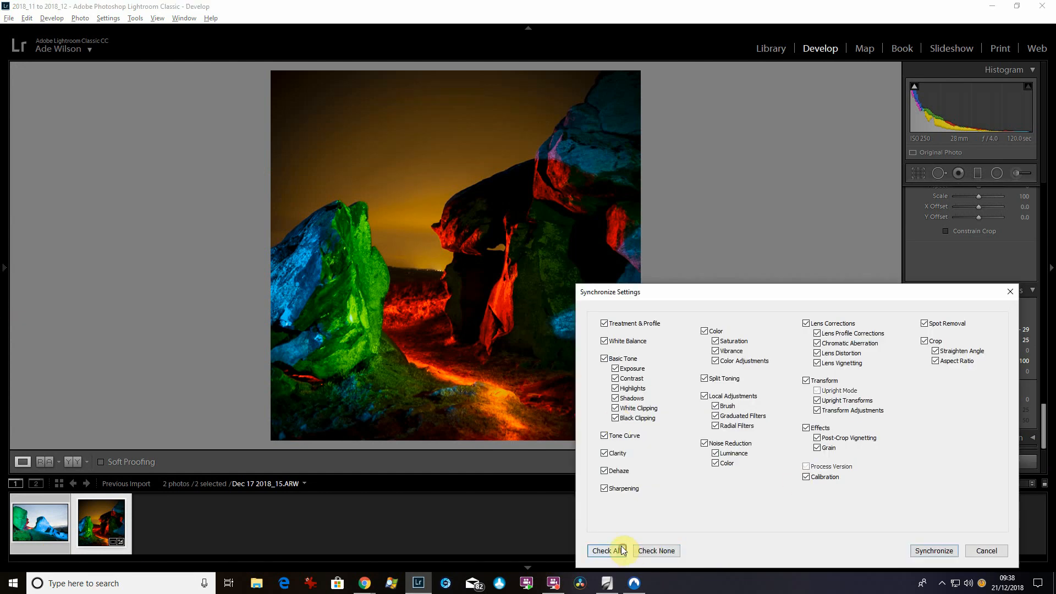
{"action": "left_click", "coordinate": [663, 552]}
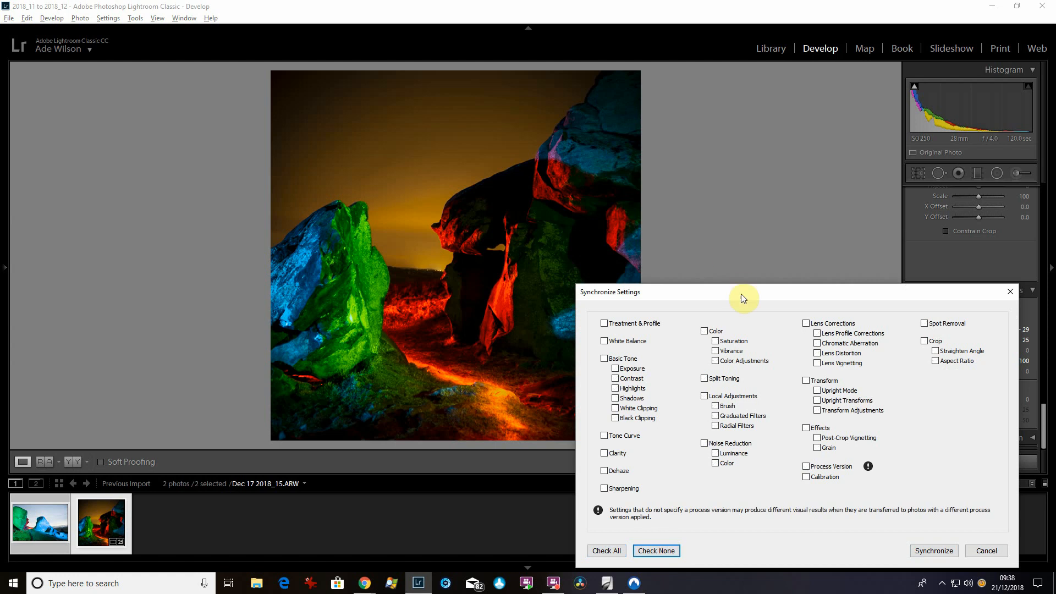
{"action": "left_click_drag", "start_coordinate": [741, 298], "coordinate": [454, 122]}
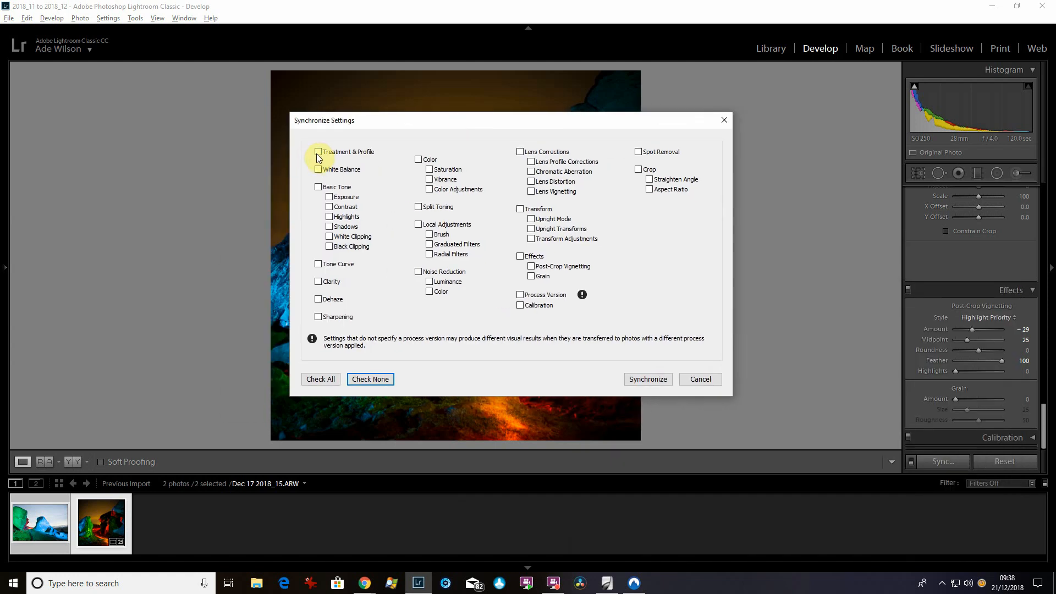
Synchronize White Balance, Basic Tone, Clarity, Sharpening, Color and Post-Crop Vignetting to the other photo
{"action": "left_click", "coordinate": [317, 170]}
{"action": "left_click", "coordinate": [318, 187]}
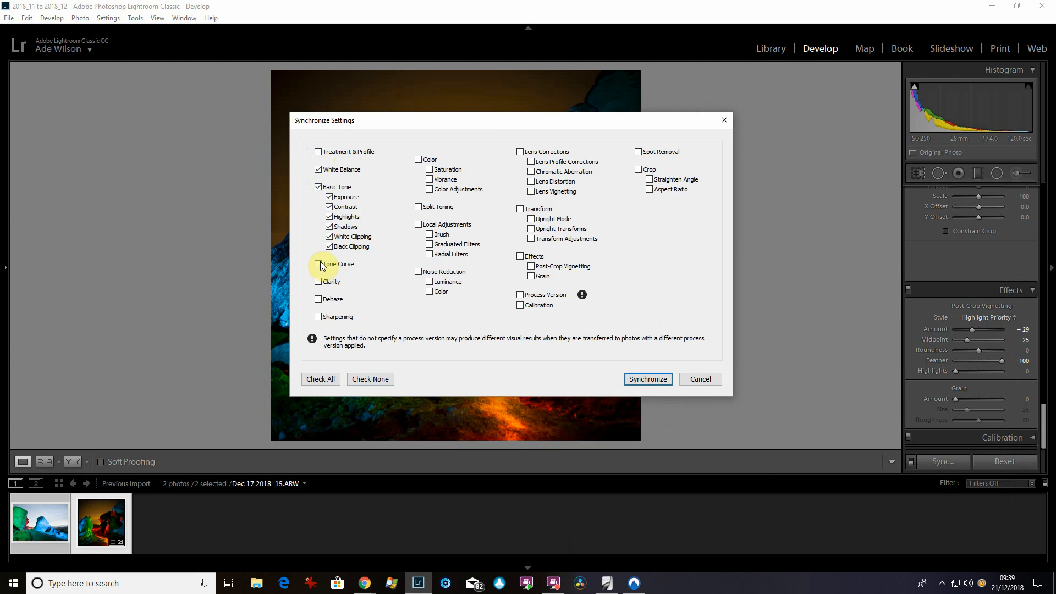
{"action": "left_click", "coordinate": [319, 283]}
{"action": "left_click", "coordinate": [318, 317]}
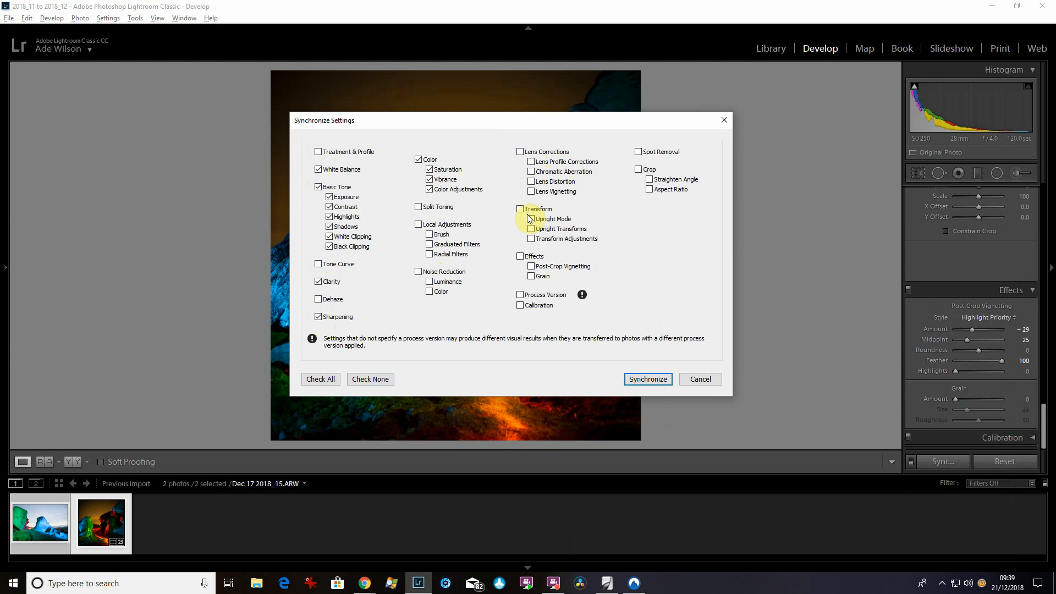
{"action": "left_click", "coordinate": [531, 267]}
{"action": "left_click", "coordinate": [648, 379]}
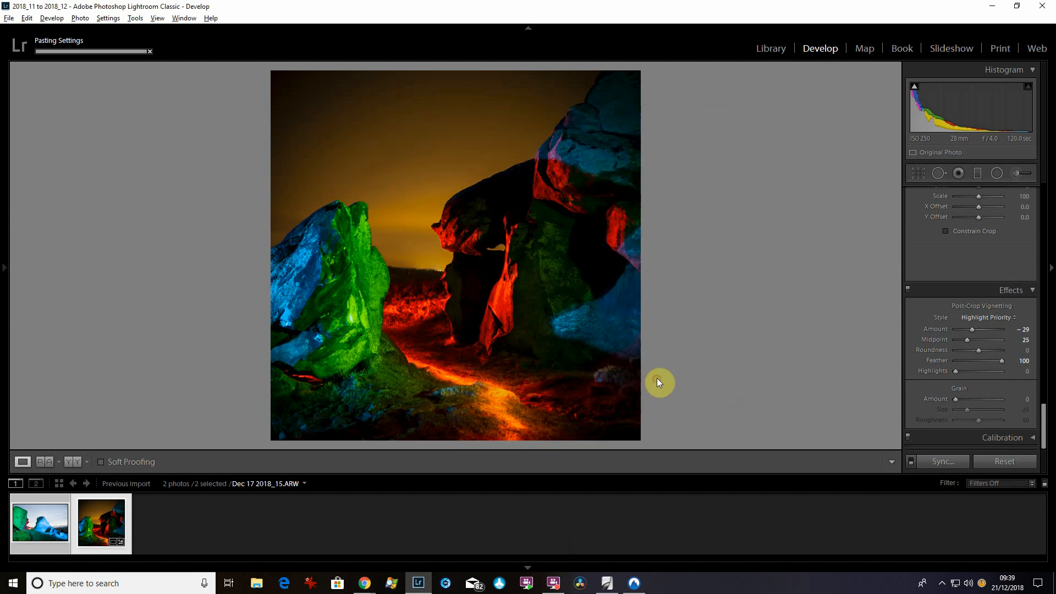
Open the synchronized photo without the filmstrip and inspect the bright light mark in the sky between the rocks
{"action": "left_click", "coordinate": [48, 545]}
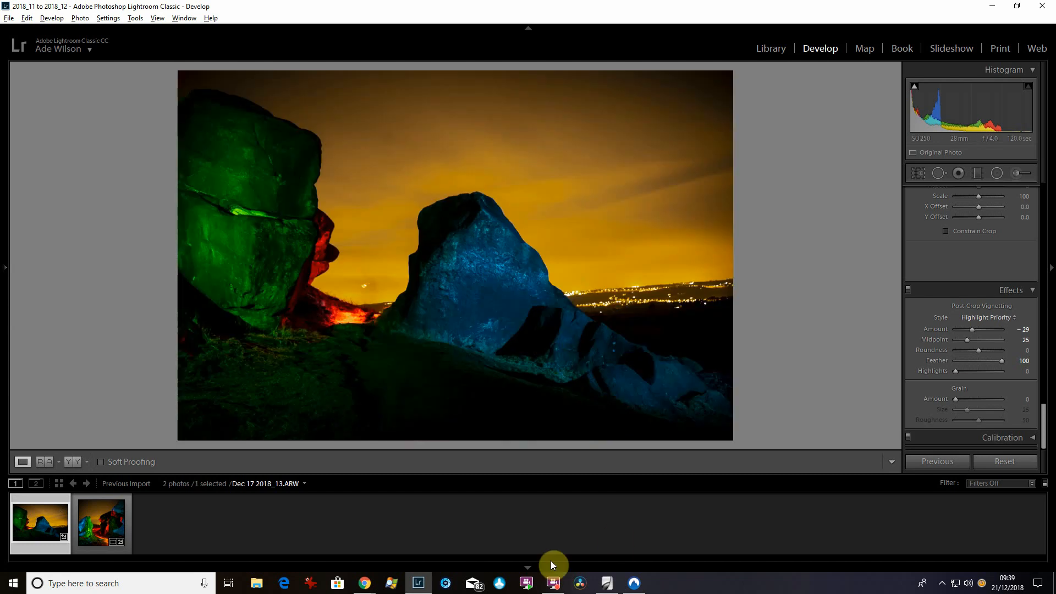
{"action": "left_click", "coordinate": [528, 566]}
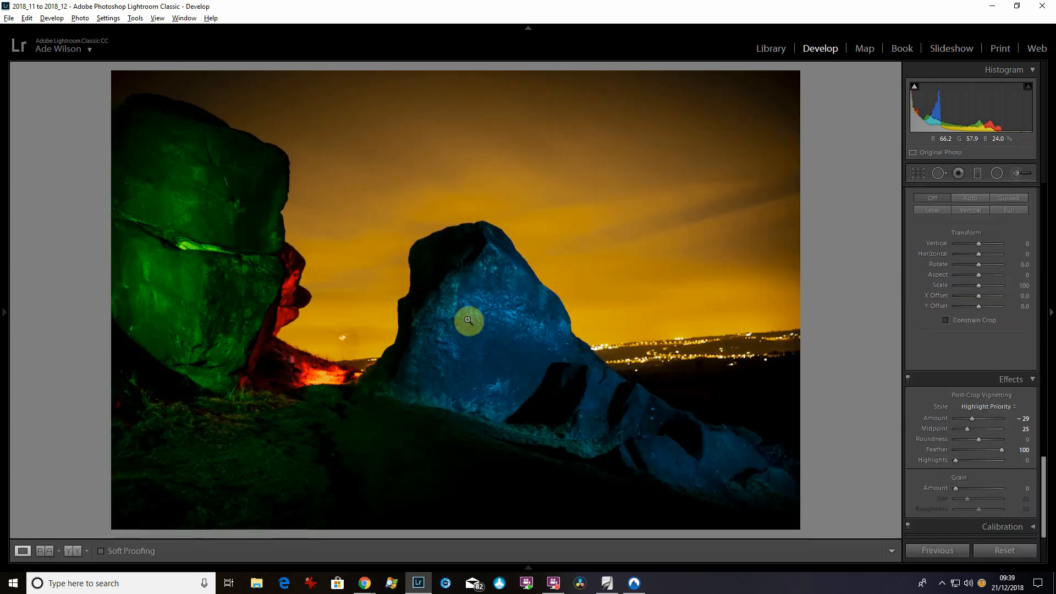
{"action": "left_click", "coordinate": [344, 337]}
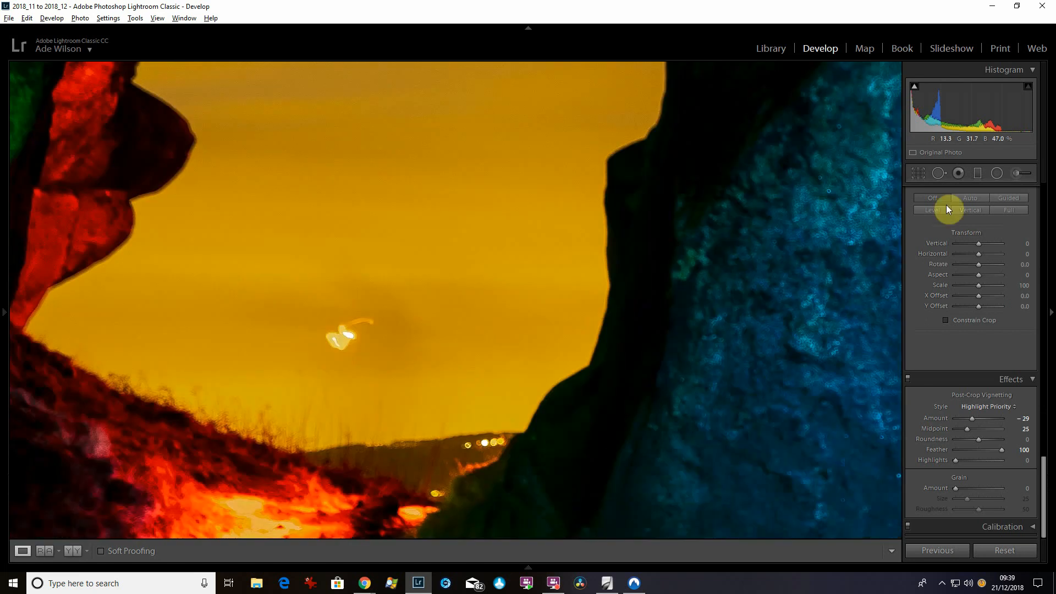
Heal the bright light mark in the sky between the rocks with the Spot Removal brush, and return to the full photo view
{"action": "left_click", "coordinate": [939, 173]}
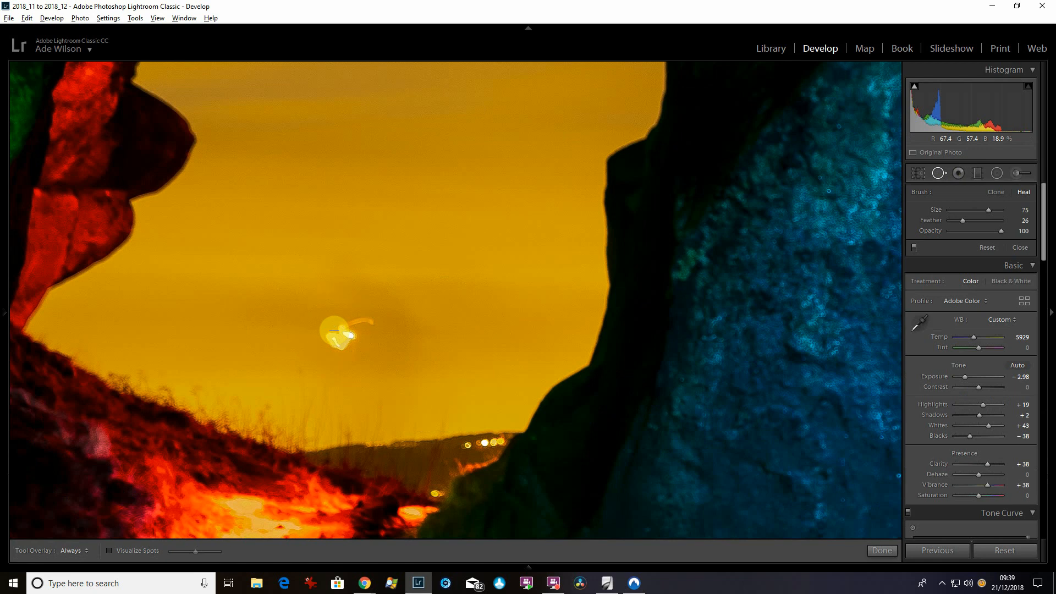
{"action": "left_click_drag", "start_coordinate": [332, 338], "coordinate": [359, 333]}
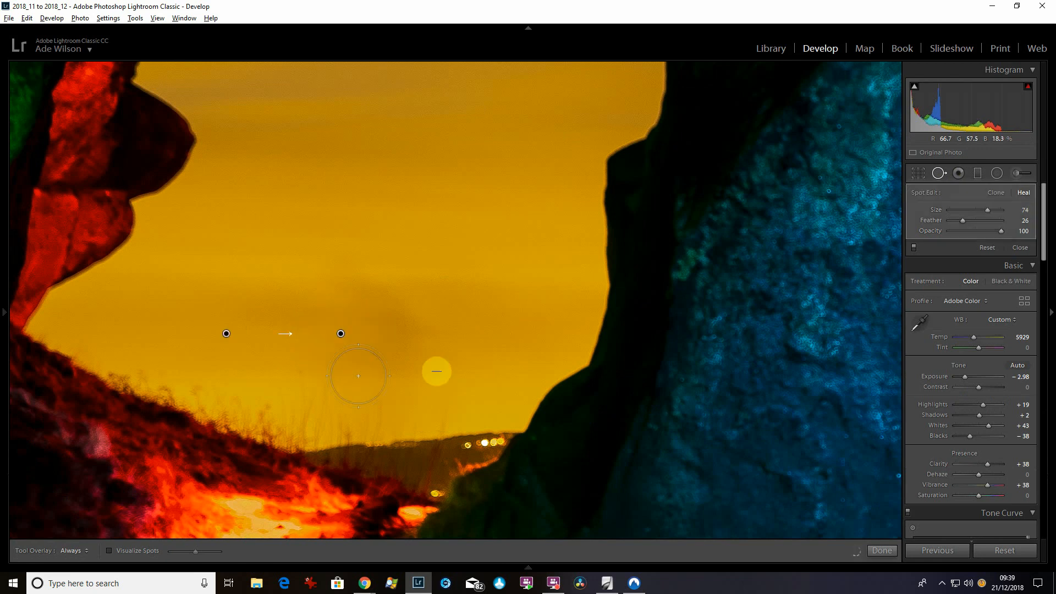
{"action": "left_click", "coordinate": [882, 551]}
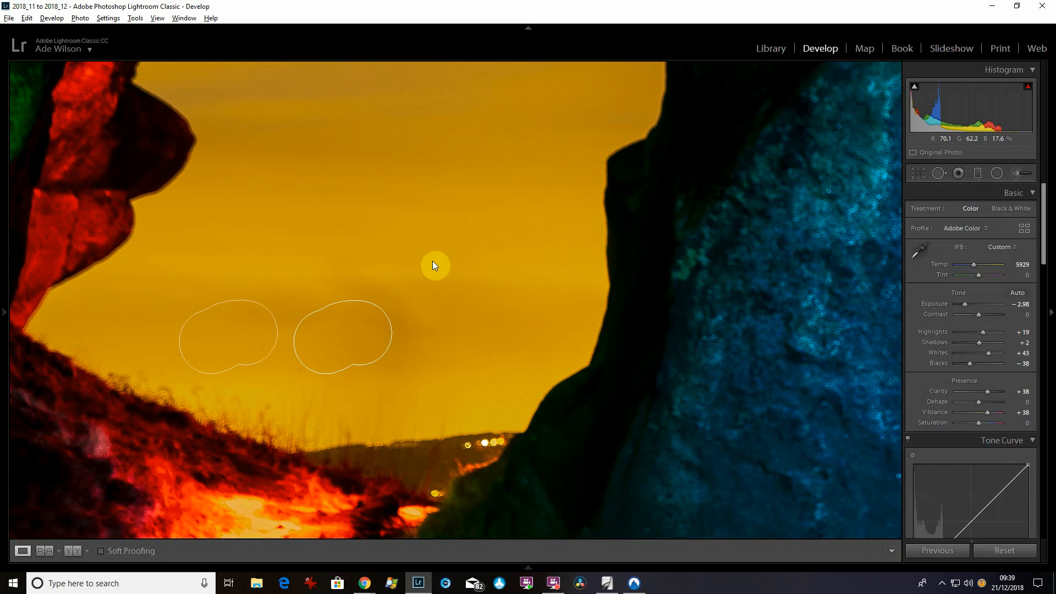
{"action": "left_click", "coordinate": [431, 232]}
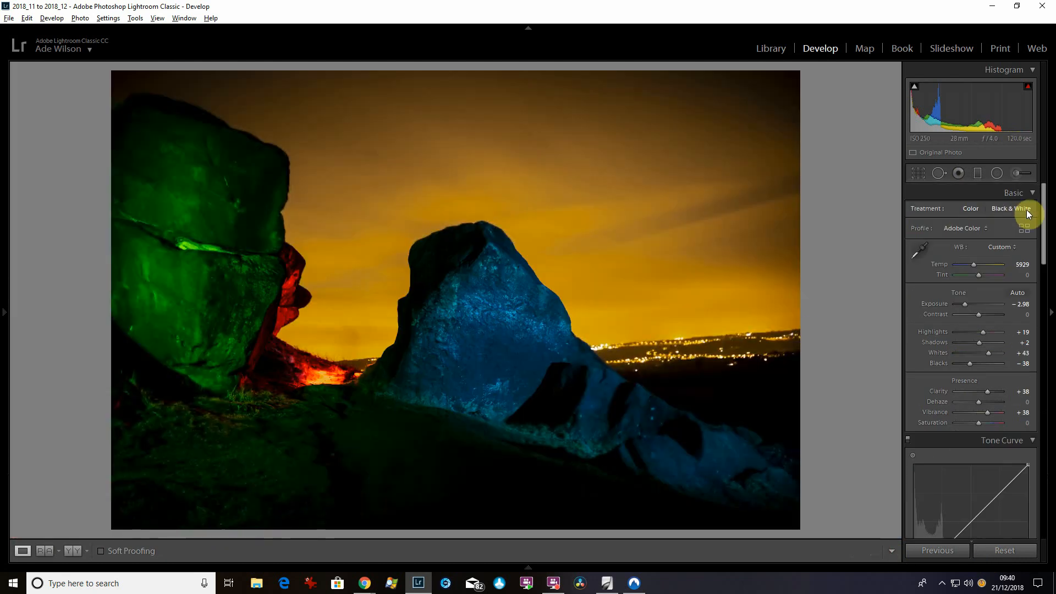
Reset the Adjustment Brush effect and set Whites to 48, Clarity to 48, Sharpness to 54 and Flow to 45
{"action": "left_click", "coordinate": [1018, 173]}
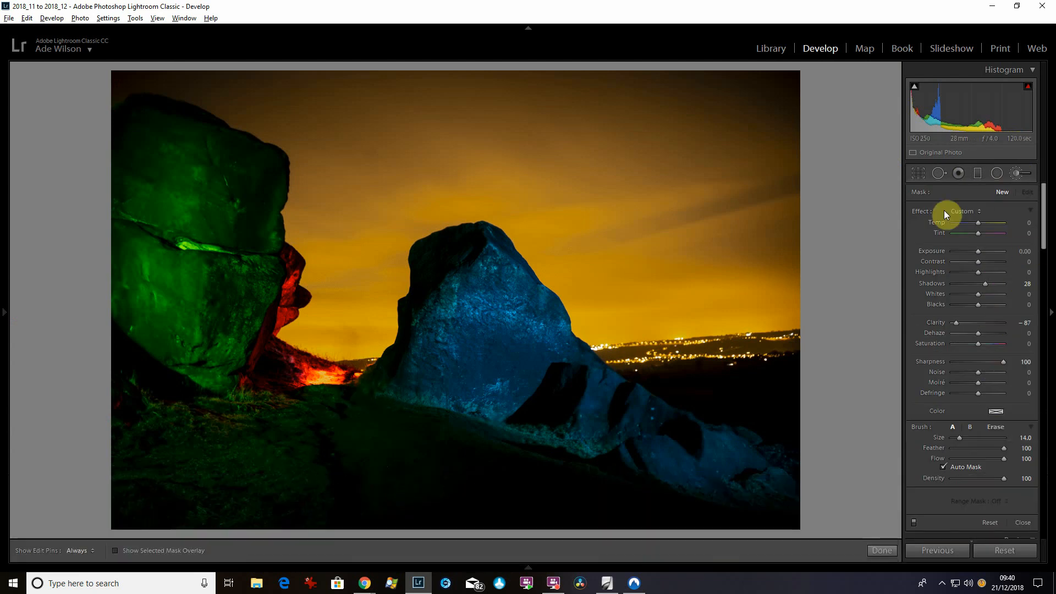
{"action": "double_click", "coordinate": [927, 213]}
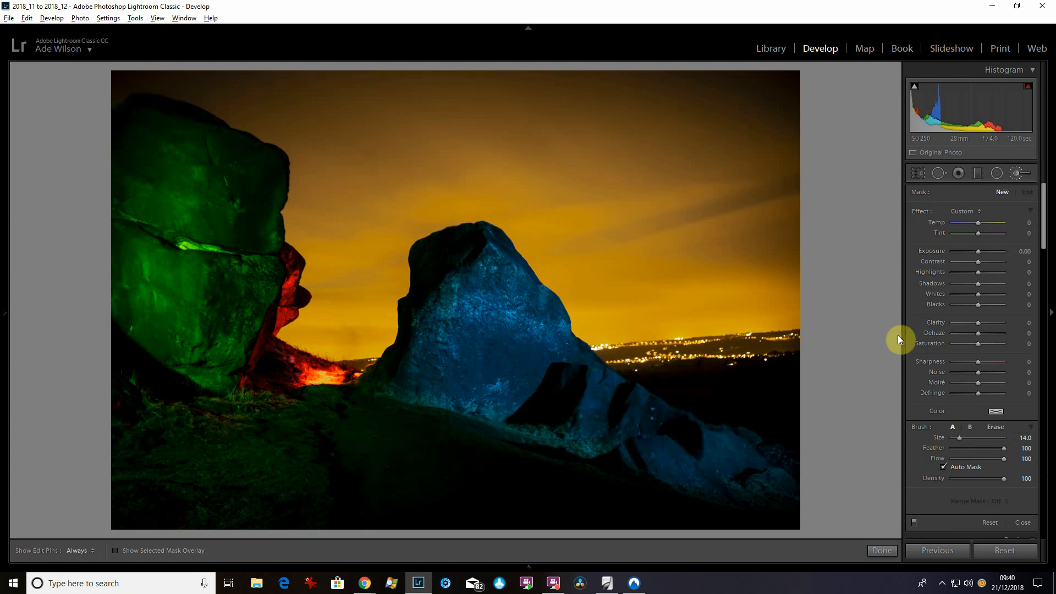
{"action": "left_click", "coordinate": [990, 294]}
{"action": "left_click", "coordinate": [989, 323]}
{"action": "left_click", "coordinate": [992, 362]}
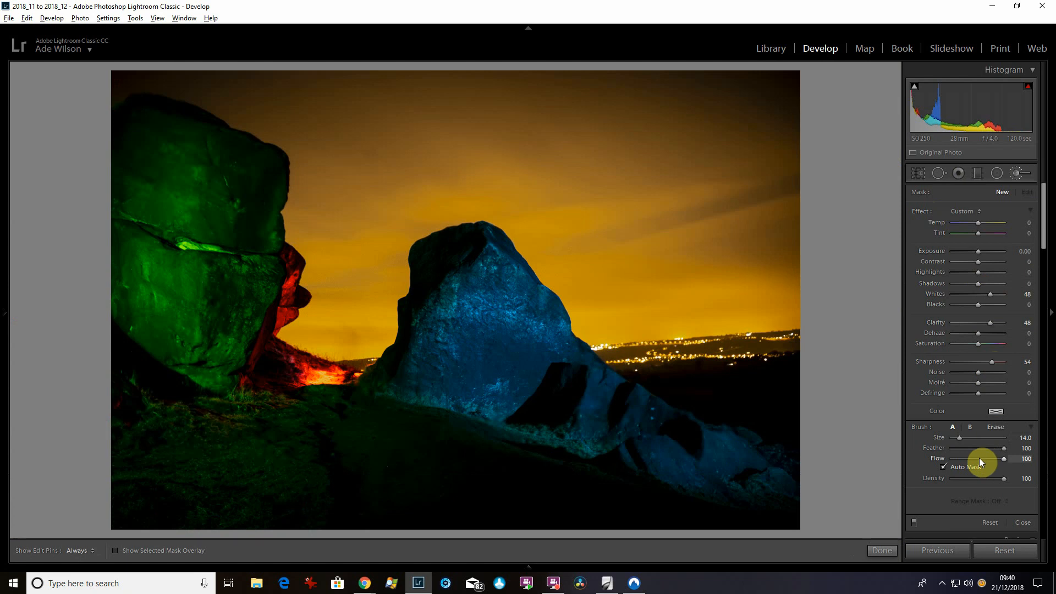
{"action": "left_click_drag", "start_coordinate": [978, 459], "coordinate": [975, 459]}
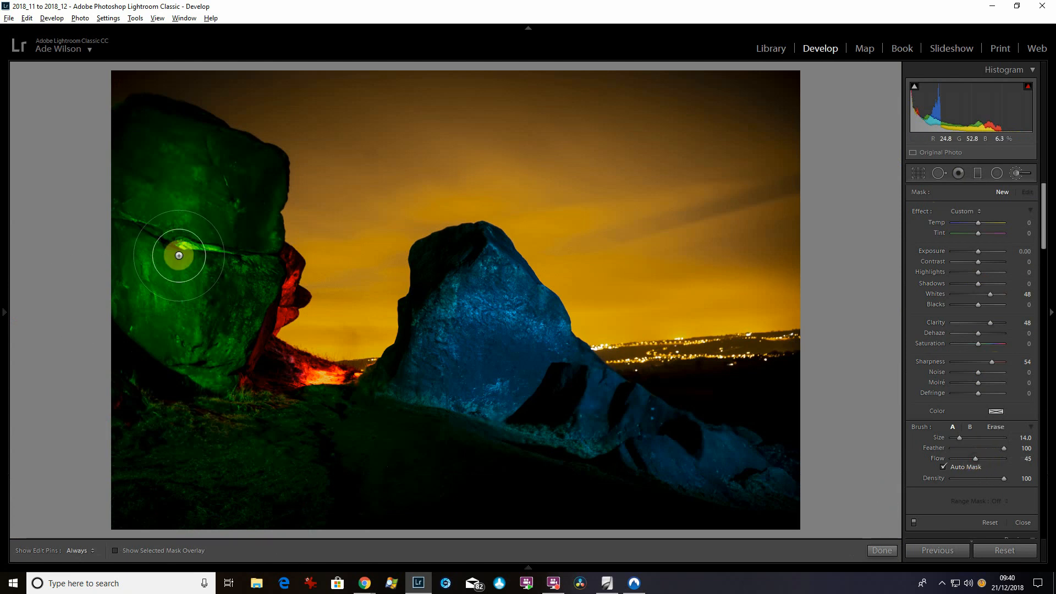
Paint the adjustment over the blue rock with a brush size of 10
{"action": "scroll", "coordinate": [184, 246], "scroll_direction": "down", "scroll_amount": 1}
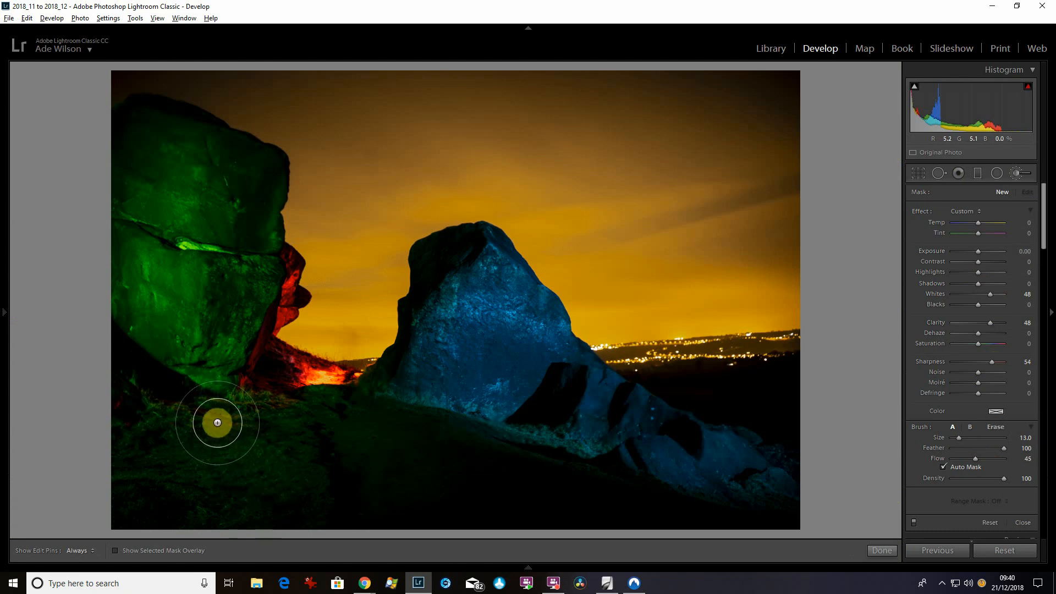
{"action": "scroll", "coordinate": [217, 300], "scroll_direction": "down", "scroll_amount": 2}
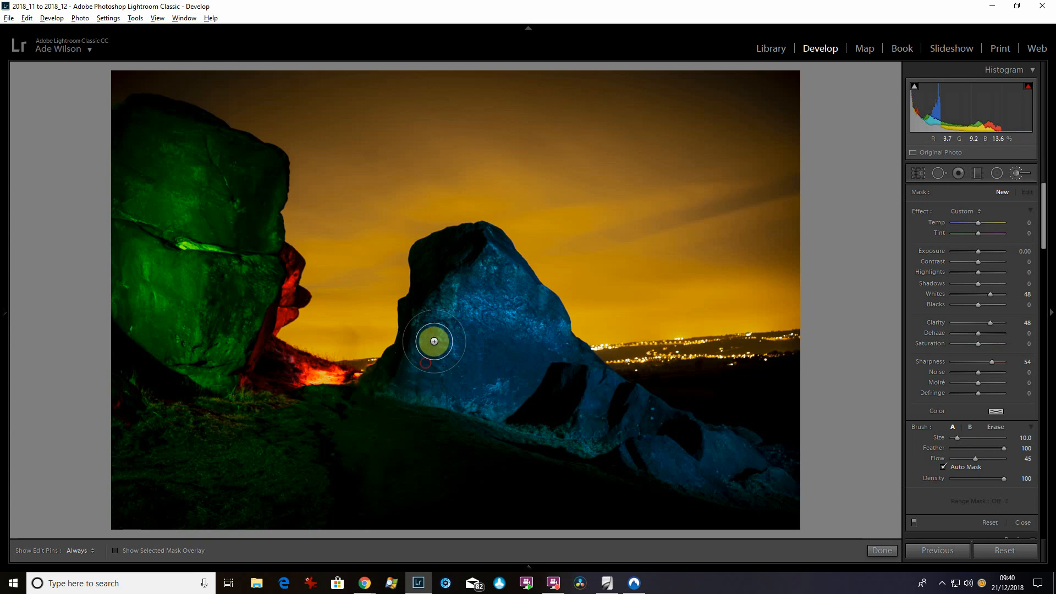
{"action": "key", "text": "h"}
{"action": "scroll", "coordinate": [464, 362], "scroll_direction": "down", "scroll_amount": 1}
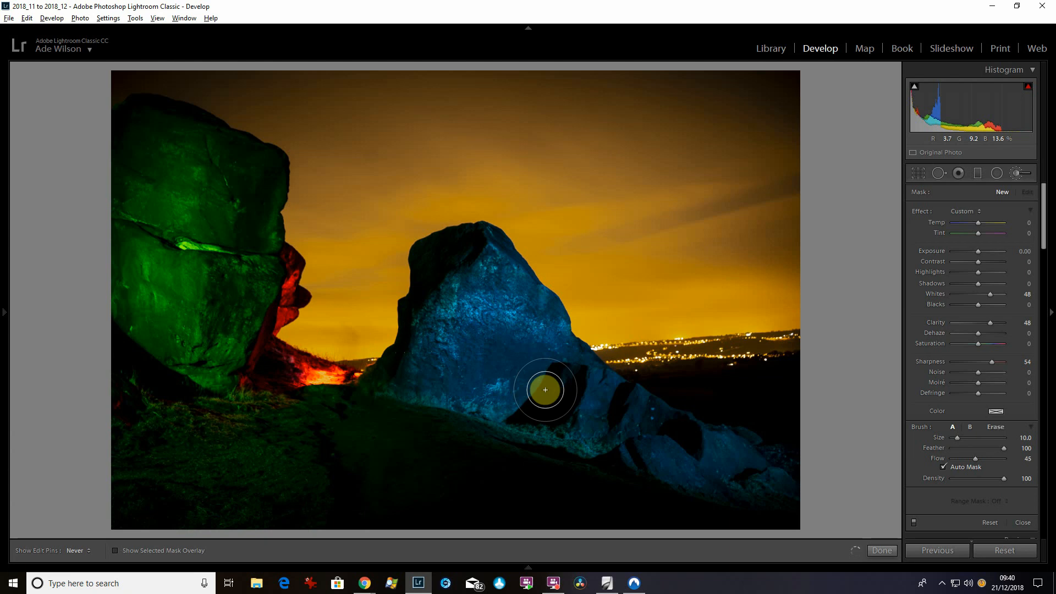
{"action": "key", "text": "h"}
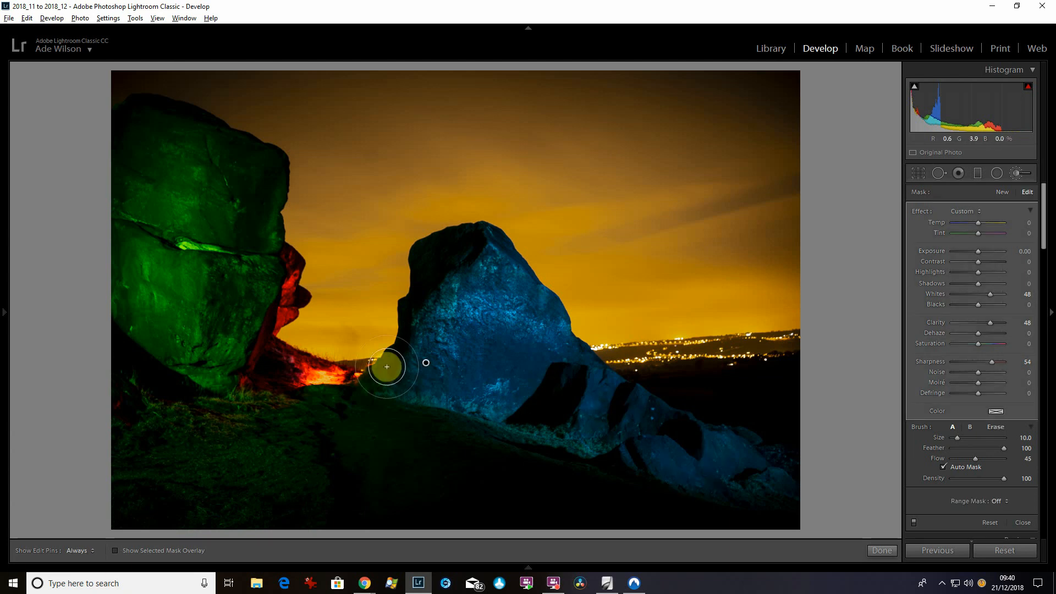
{"action": "key", "text": "h"}
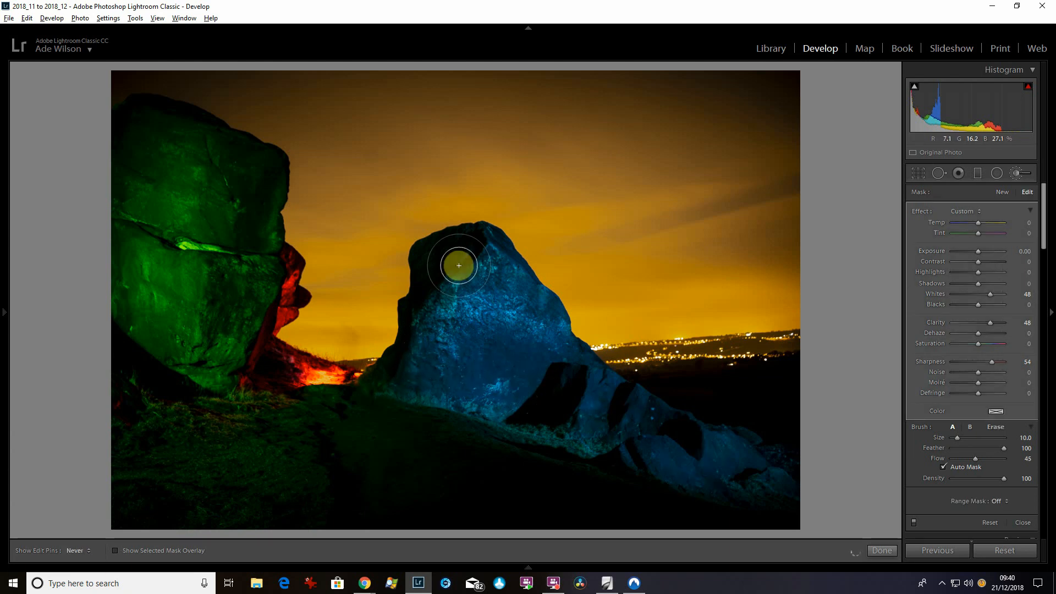
{"action": "key", "text": "h"}
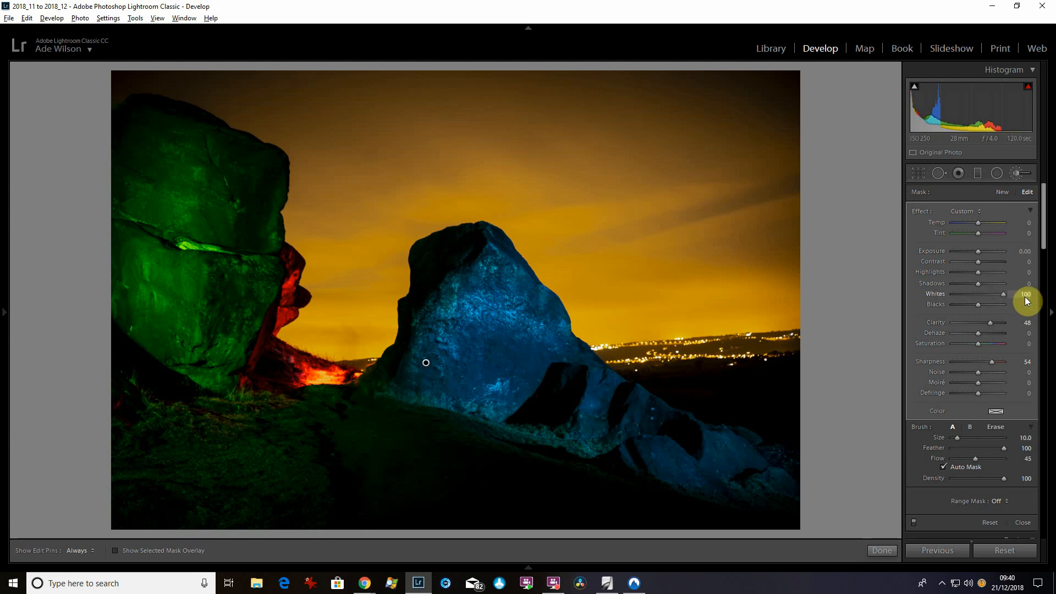
Raise the blue rock adjustment's Whites to 100 and Shadows to 54
{"action": "left_click_drag", "start_coordinate": [972, 306], "coordinate": [973, 306]}
{"action": "left_click_drag", "start_coordinate": [978, 285], "coordinate": [988, 288]}
{"action": "left_click_drag", "start_coordinate": [995, 290], "coordinate": [992, 290]}
Brush the same adjustment over the green rock and foreground grass, and over the red rock with a brush size of 4
{"action": "mouse_move", "coordinate": [8, 440]}
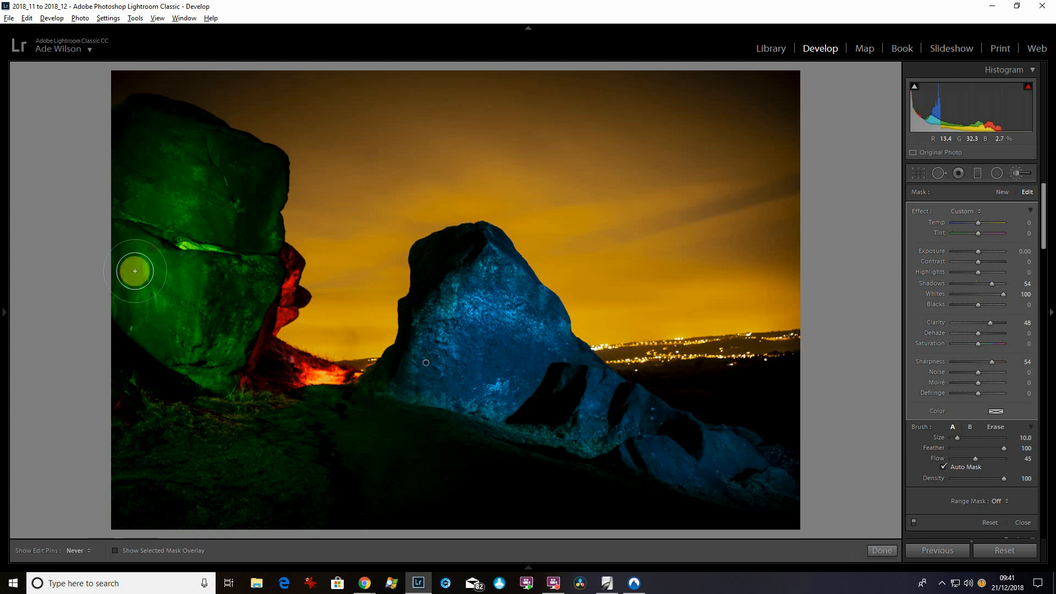
{"action": "mouse_move", "coordinate": [166, 295]}
{"action": "left_mouse_down"}
{"action": "mouse_move", "coordinate": [162, 319]}
{"action": "mouse_move", "coordinate": [144, 203]}
{"action": "mouse_move", "coordinate": [193, 185]}
{"action": "mouse_move", "coordinate": [208, 159]}
{"action": "mouse_move", "coordinate": [261, 174]}
{"action": "mouse_move", "coordinate": [261, 255]}
{"action": "mouse_move", "coordinate": [272, 260]}
{"action": "mouse_move", "coordinate": [220, 367]}
{"action": "mouse_move", "coordinate": [209, 294]}
{"action": "mouse_move", "coordinate": [231, 242]}
{"action": "mouse_move", "coordinate": [220, 163]}
{"action": "mouse_move", "coordinate": [250, 169]}
{"action": "mouse_move", "coordinate": [223, 297]}
{"action": "mouse_move", "coordinate": [252, 243]}
{"action": "mouse_move", "coordinate": [242, 243]}
{"action": "mouse_move", "coordinate": [233, 146]}
{"action": "mouse_move", "coordinate": [192, 134]}
{"action": "mouse_move", "coordinate": [173, 135]}
{"action": "mouse_move", "coordinate": [127, 185]}
{"action": "mouse_move", "coordinate": [141, 312]}
{"action": "mouse_move", "coordinate": [186, 341]}
{"action": "mouse_move", "coordinate": [215, 400]}
{"action": "mouse_move", "coordinate": [280, 443]}
{"action": "mouse_move", "coordinate": [240, 495]}
{"action": "mouse_move", "coordinate": [182, 495]}
{"action": "mouse_move", "coordinate": [173, 477]}
{"action": "mouse_move", "coordinate": [315, 432]}
{"action": "mouse_move", "coordinate": [346, 441]}
{"action": "mouse_move", "coordinate": [350, 468]}
{"action": "mouse_move", "coordinate": [374, 487]}
{"action": "mouse_move", "coordinate": [380, 439]}
{"action": "mouse_move", "coordinate": [431, 465]}
{"action": "mouse_move", "coordinate": [428, 453]}
{"action": "mouse_move", "coordinate": [397, 491]}
{"action": "mouse_move", "coordinate": [315, 513]}
{"action": "mouse_move", "coordinate": [131, 522]}
{"action": "mouse_move", "coordinate": [116, 501]}
{"action": "mouse_move", "coordinate": [204, 483]}
{"action": "mouse_move", "coordinate": [181, 475]}
{"action": "mouse_move", "coordinate": [196, 489]}
{"action": "mouse_move", "coordinate": [242, 458]}
{"action": "mouse_move", "coordinate": [438, 493]}
{"action": "mouse_move", "coordinate": [432, 466]}
{"action": "mouse_move", "coordinate": [502, 512]}
{"action": "left_mouse_up"}
{"action": "scroll", "coordinate": [373, 425], "scroll_direction": "down", "scroll_amount": 3}
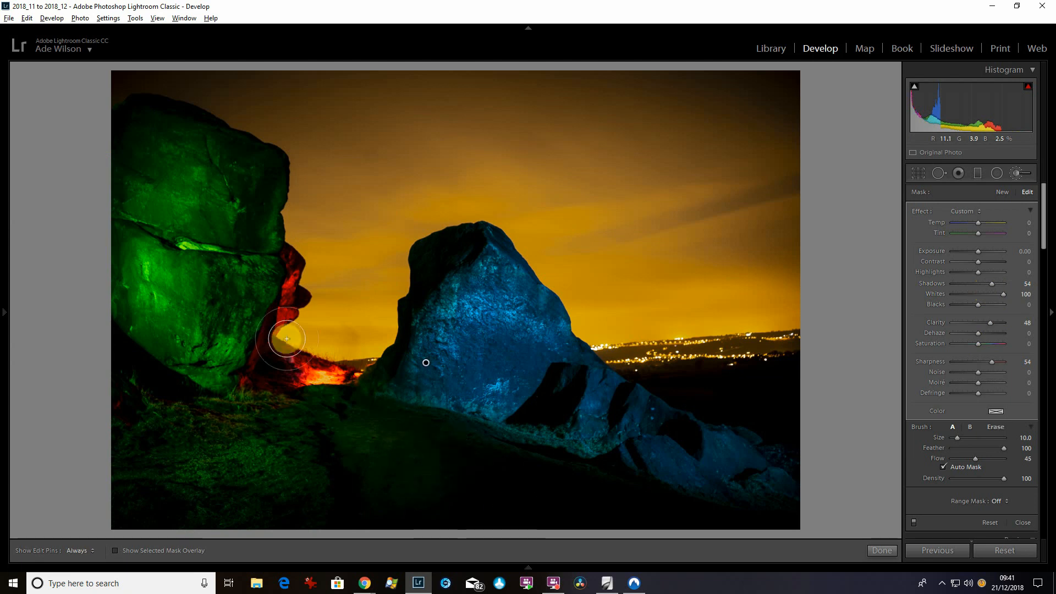
{"action": "key", "text": "h"}
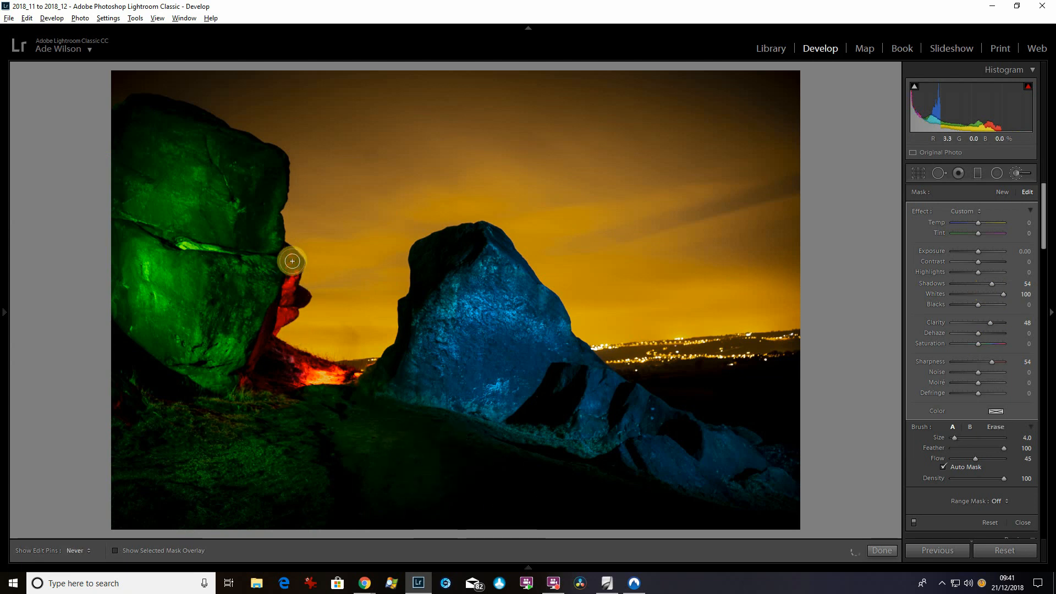
{"action": "mouse_move", "coordinate": [282, 318]}
{"action": "left_mouse_down"}
{"action": "mouse_move", "coordinate": [261, 343]}
{"action": "mouse_move", "coordinate": [303, 372]}
{"action": "left_mouse_up"}
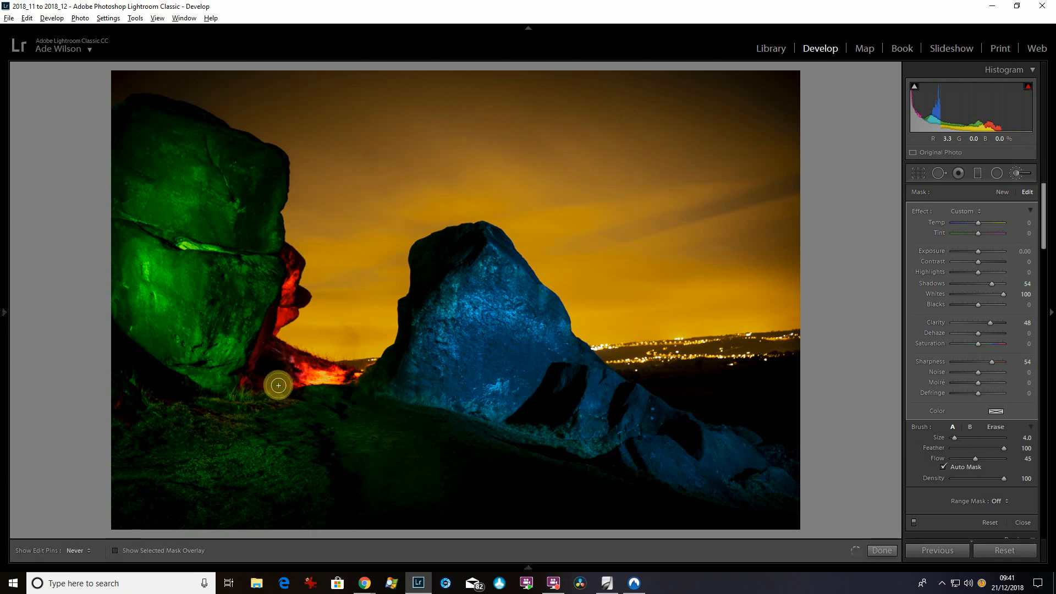
{"action": "key", "text": "h"}
{"action": "right_click", "coordinate": [743, 477]}
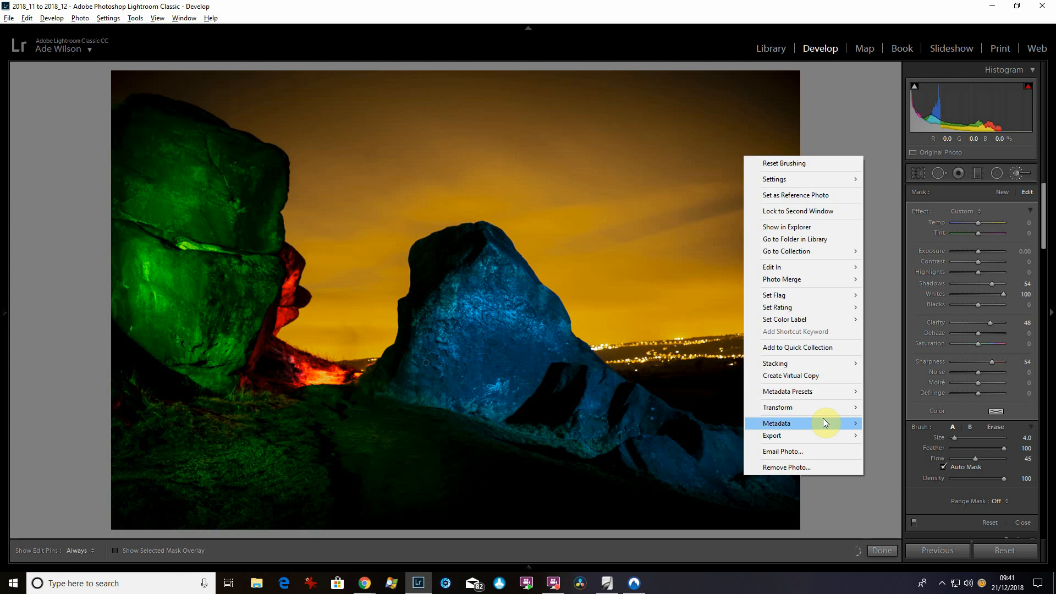
{"action": "left_click", "coordinate": [950, 13]}
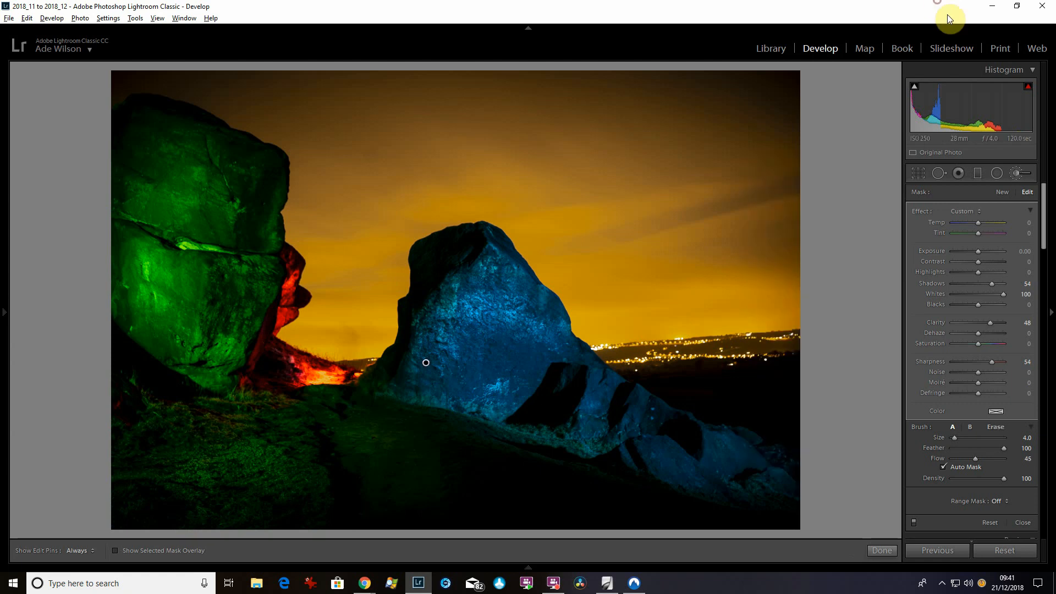
Start a new brush mask with Exposure 1.39 and size 12, and paint it over the dark ground below the blue rock
{"action": "left_click", "coordinate": [1005, 192]}
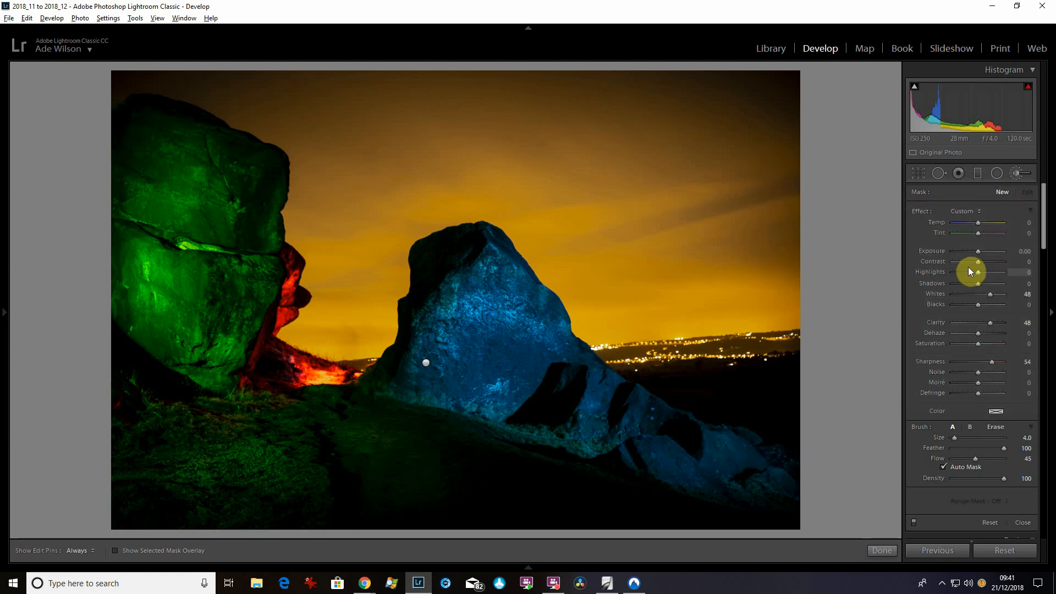
{"action": "left_click", "coordinate": [987, 251]}
{"action": "scroll", "coordinate": [509, 476], "scroll_direction": "up", "scroll_amount": 4}
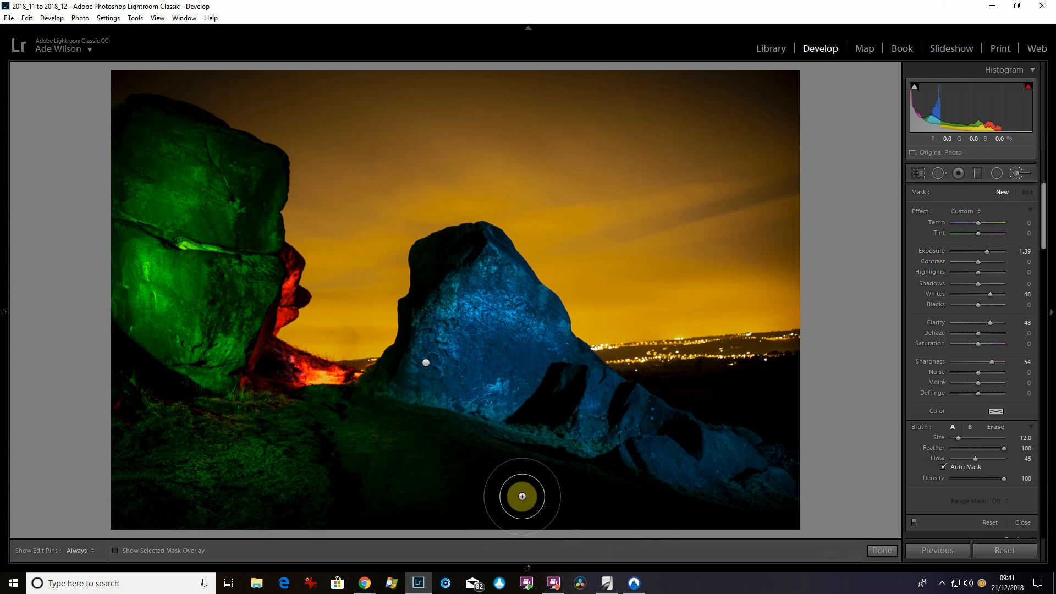
{"action": "key", "text": "h"}
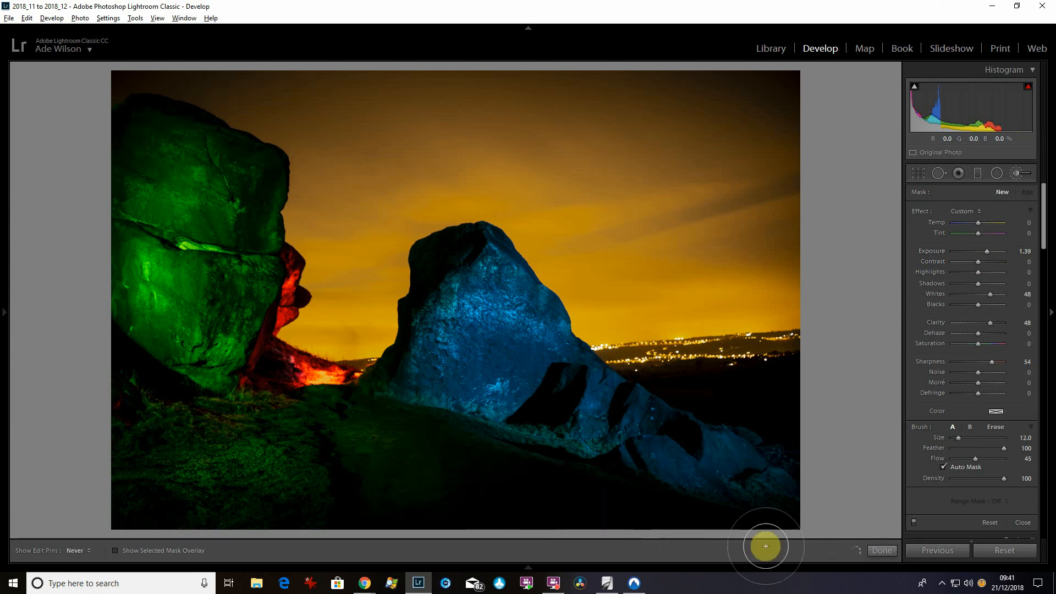
{"action": "key", "text": "h"}
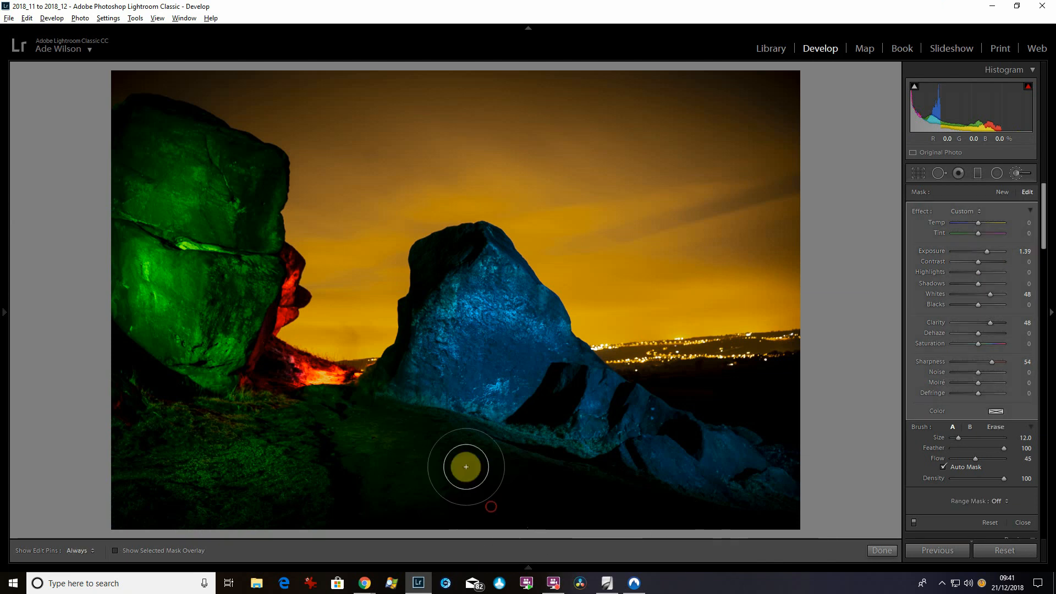
{"action": "mouse_move", "coordinate": [466, 467]}
{"action": "left_mouse_down"}
{"action": "mouse_move", "coordinate": [515, 472]}
{"action": "mouse_move", "coordinate": [535, 516]}
{"action": "mouse_move", "coordinate": [480, 519]}
{"action": "mouse_move", "coordinate": [471, 490]}
{"action": "left_mouse_up"}
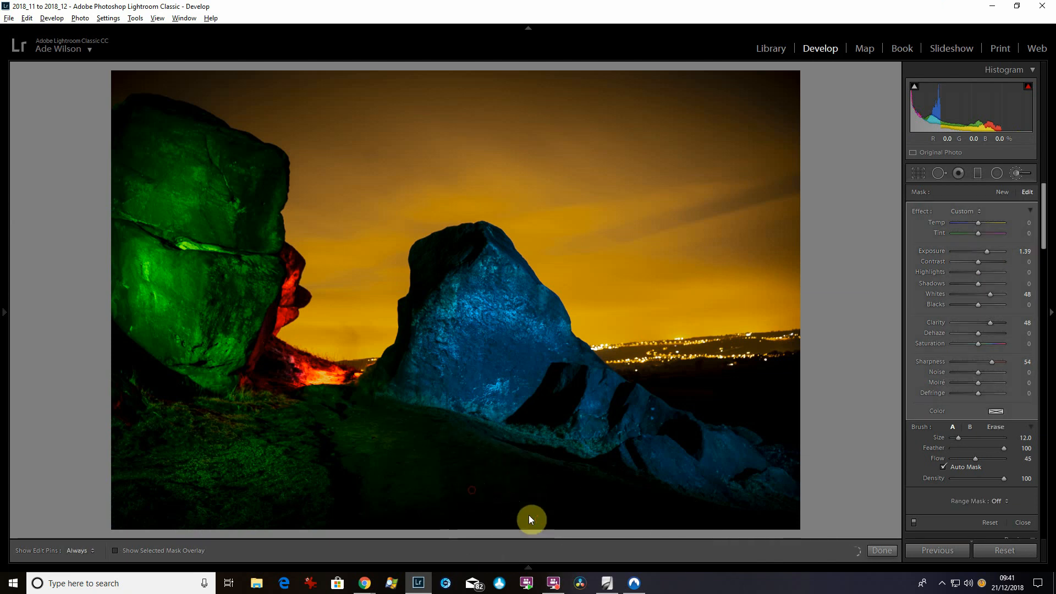
{"action": "key", "text": "h"}
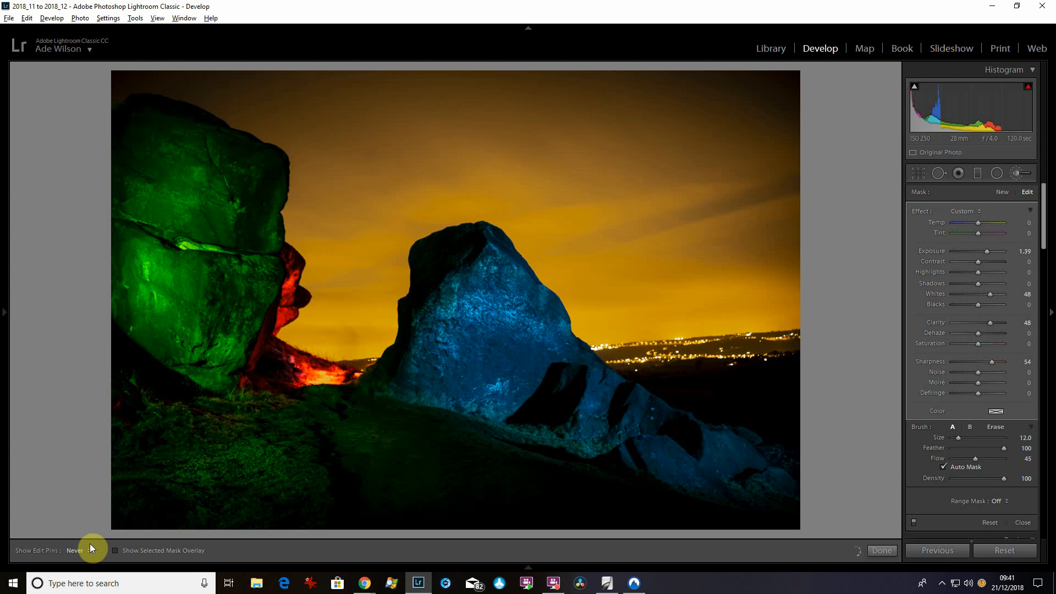
Extend the ground mask with the help of the mask overlay, hide the overlay and set the mask's Exposure to 2.70
{"action": "left_click", "coordinate": [127, 554]}
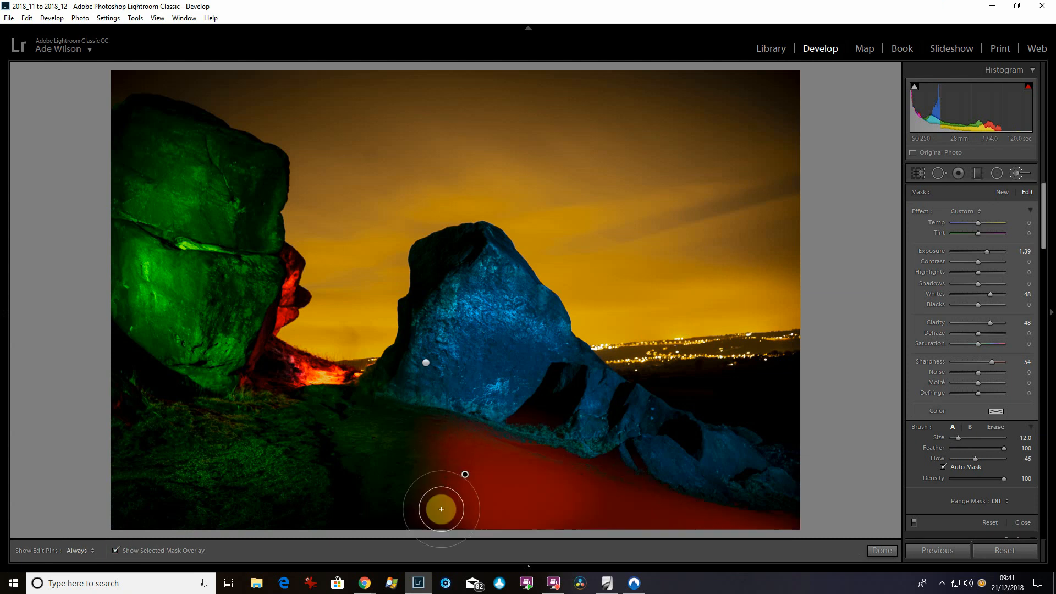
{"action": "mouse_move", "coordinate": [463, 486]}
{"action": "left_mouse_down"}
{"action": "mouse_move", "coordinate": [428, 458]}
{"action": "mouse_move", "coordinate": [448, 502]}
{"action": "mouse_move", "coordinate": [423, 456]}
{"action": "left_mouse_up"}
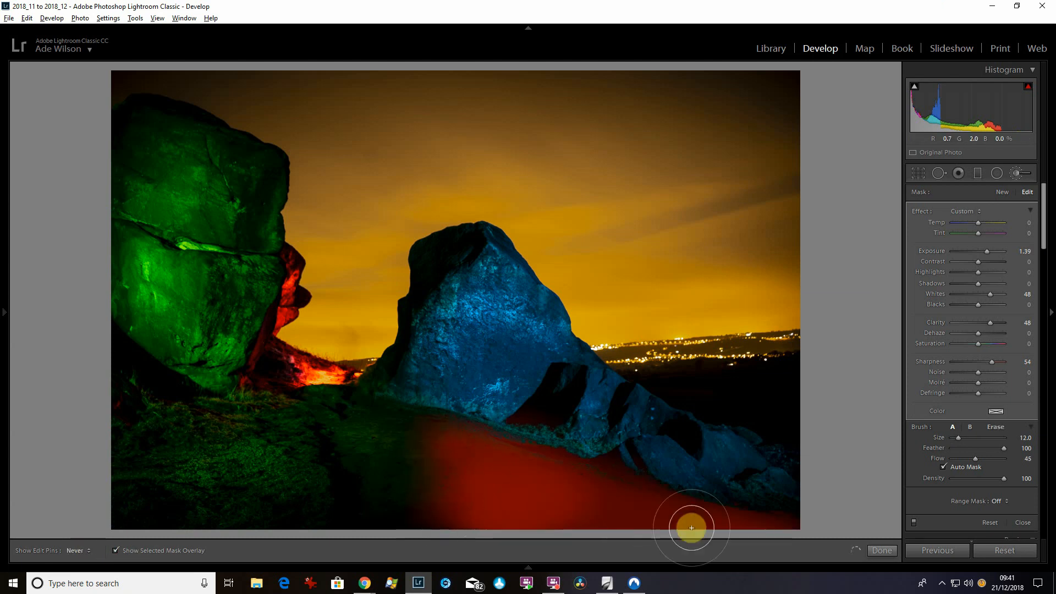
{"action": "key", "text": "h"}
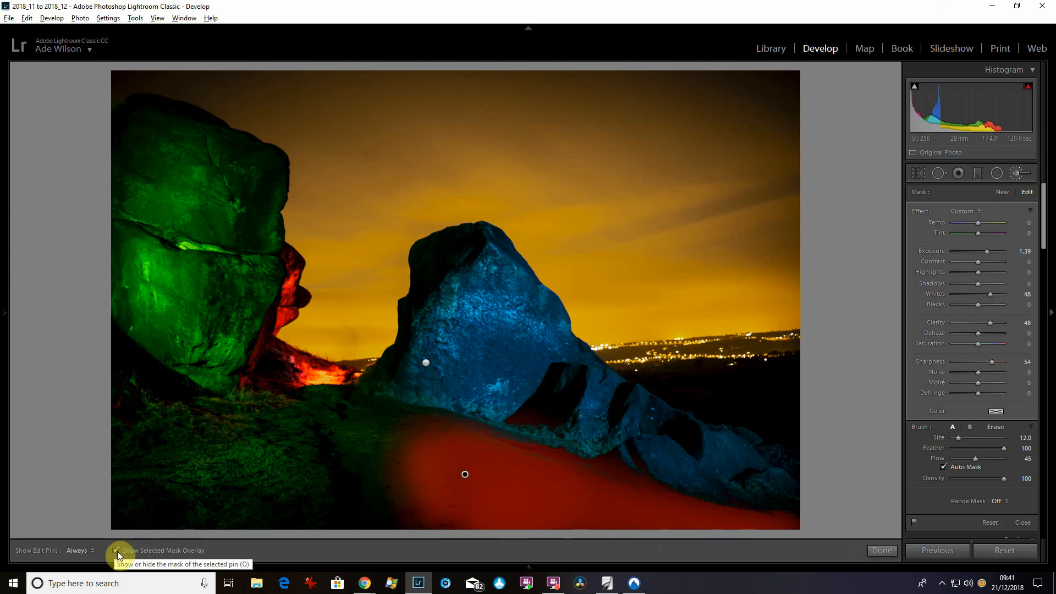
{"action": "left_click", "coordinate": [116, 550]}
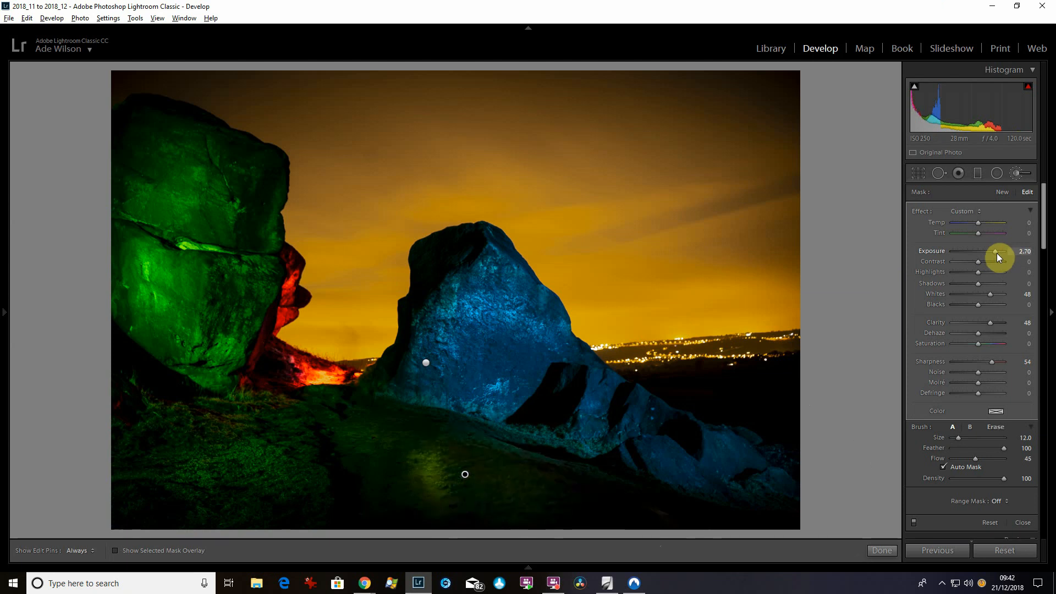
Brush the brightening further over the dark ground along the photo's lower edge and over the grass below the green rock
{"action": "key", "text": "h"}
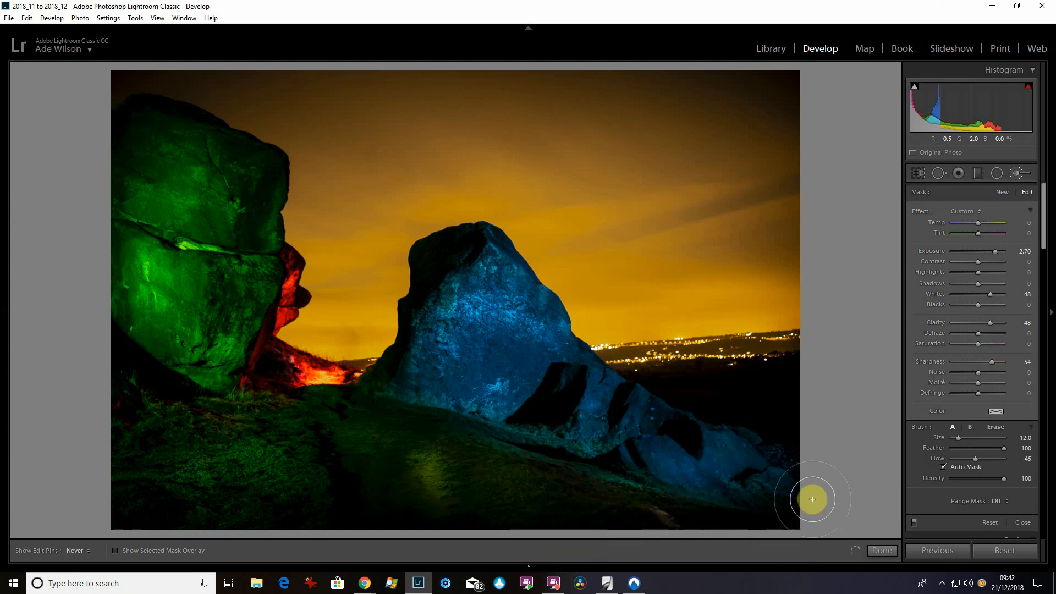
{"action": "key", "text": "h"}
{"action": "right_click", "coordinate": [572, 509]}
{"action": "left_click", "coordinate": [136, 493]}
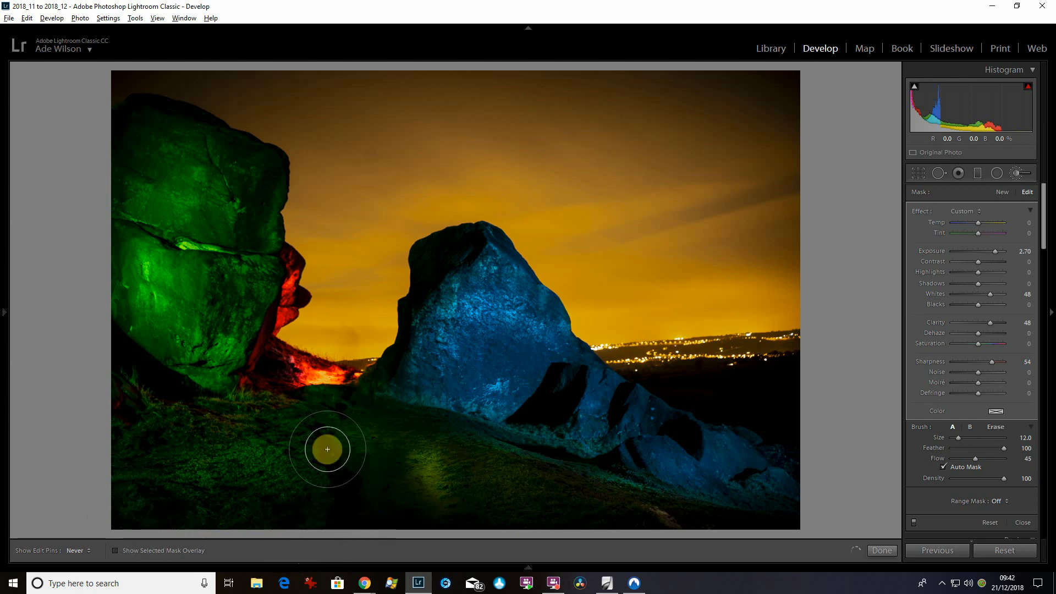
{"action": "key", "text": "h"}
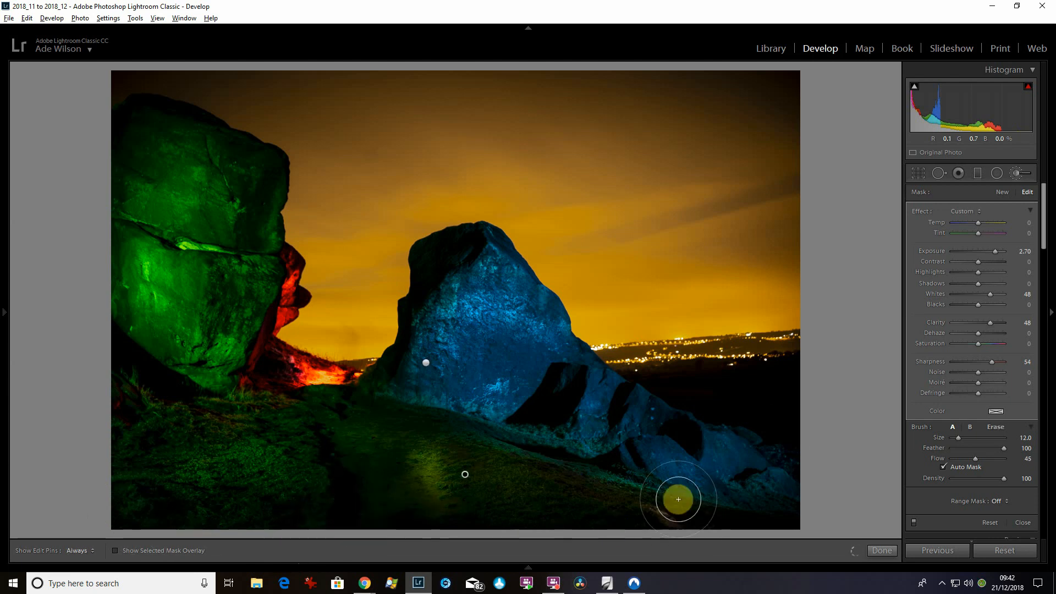
{"action": "key", "text": "h"}
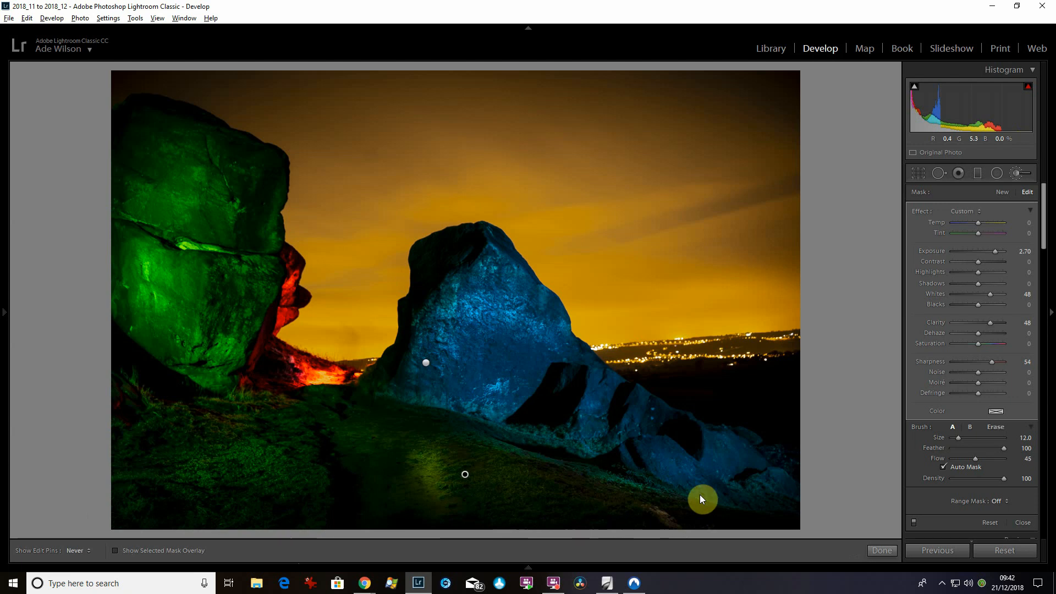
{"action": "key", "text": "h"}
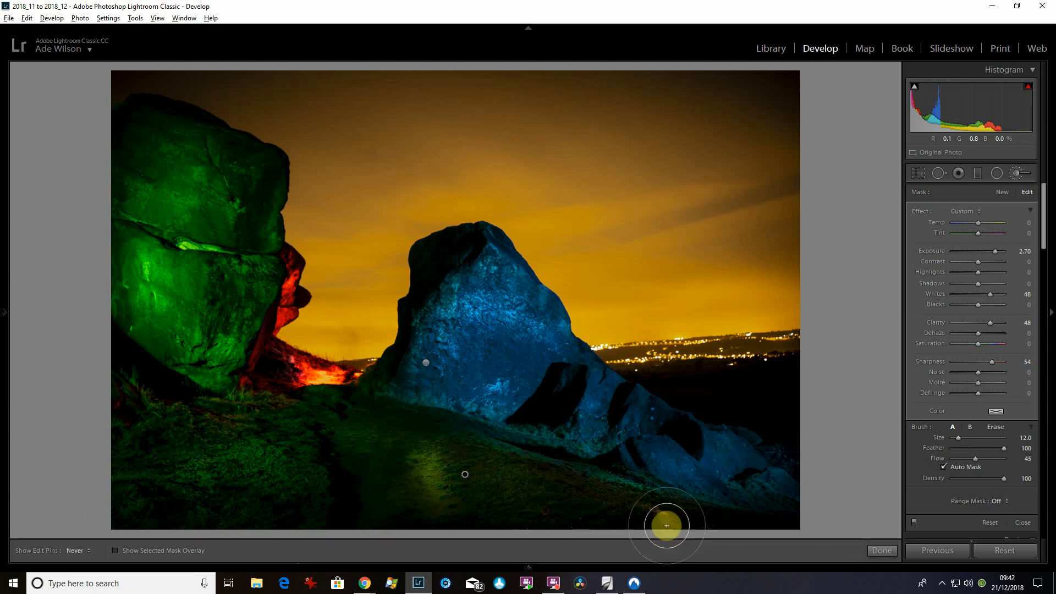
Brush the brightening further over the foreground grass and the path below the blue rock, hiding the edit pins to check the result
{"action": "key", "text": "h"}
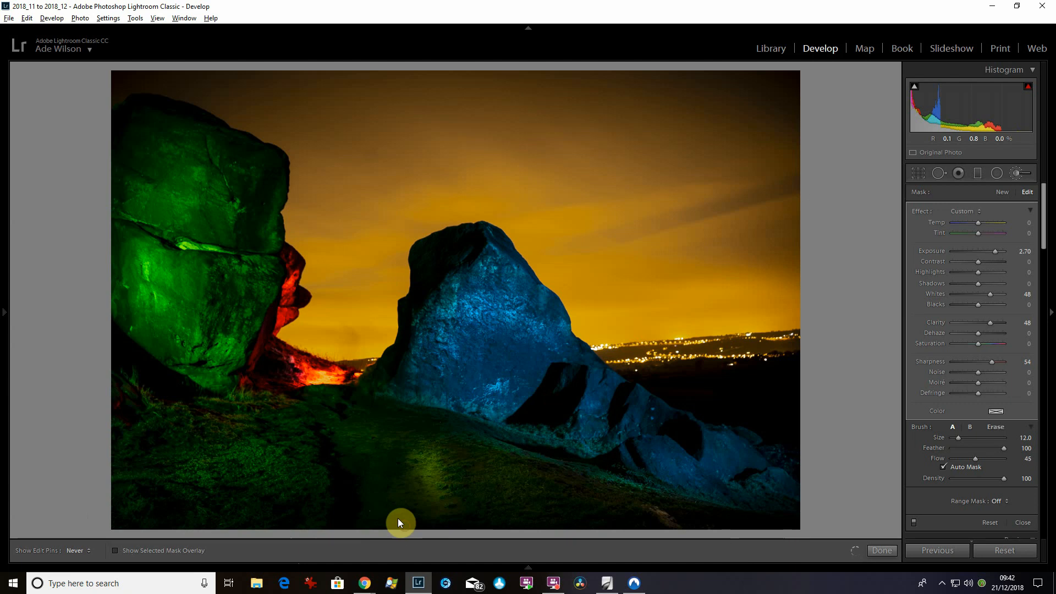
{"action": "key", "text": "h"}
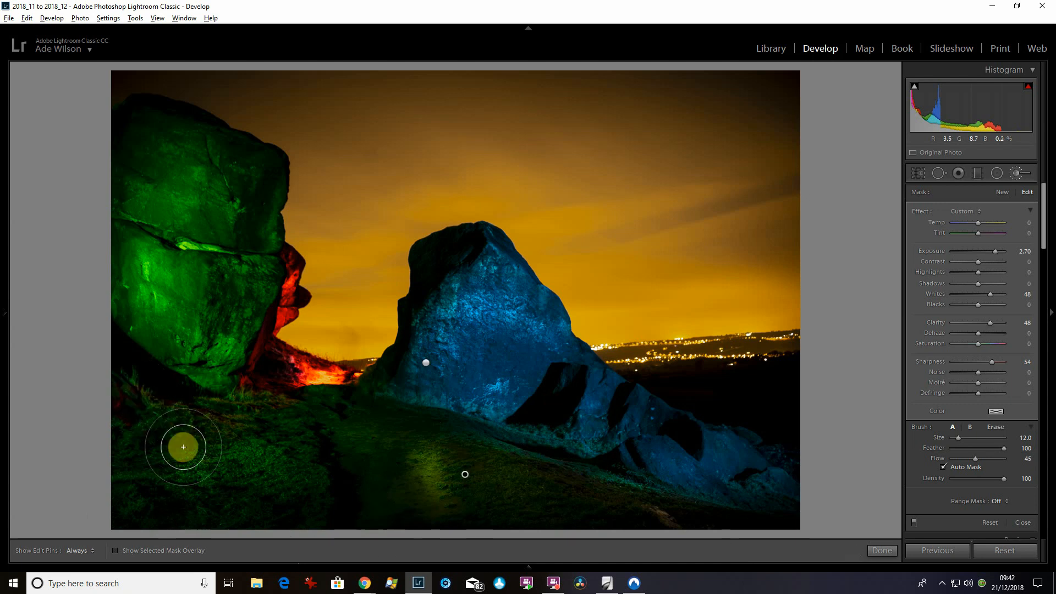
{"action": "key", "text": "h"}
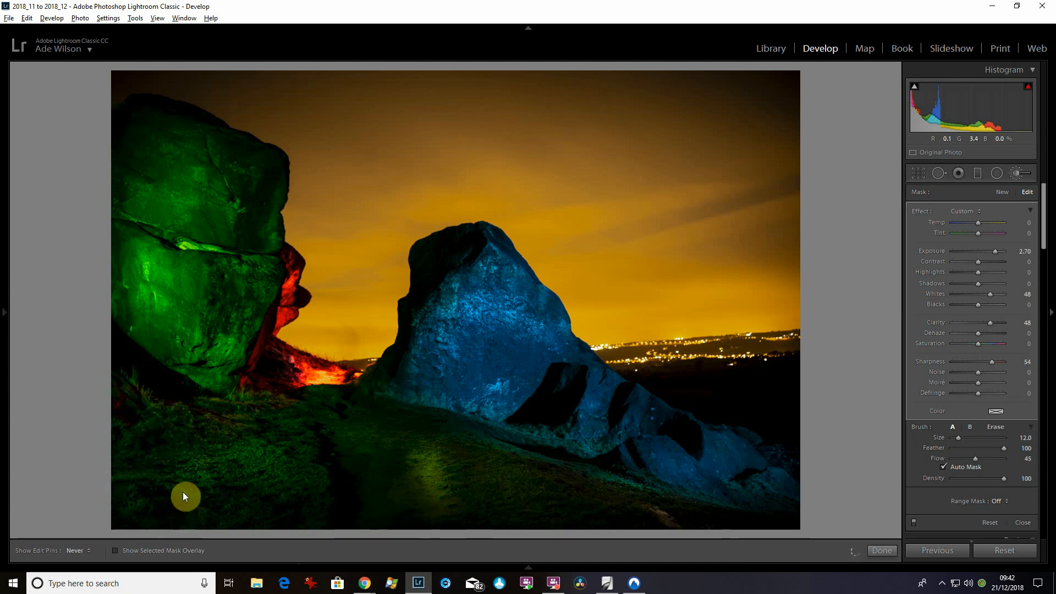
{"action": "key", "text": "h"}
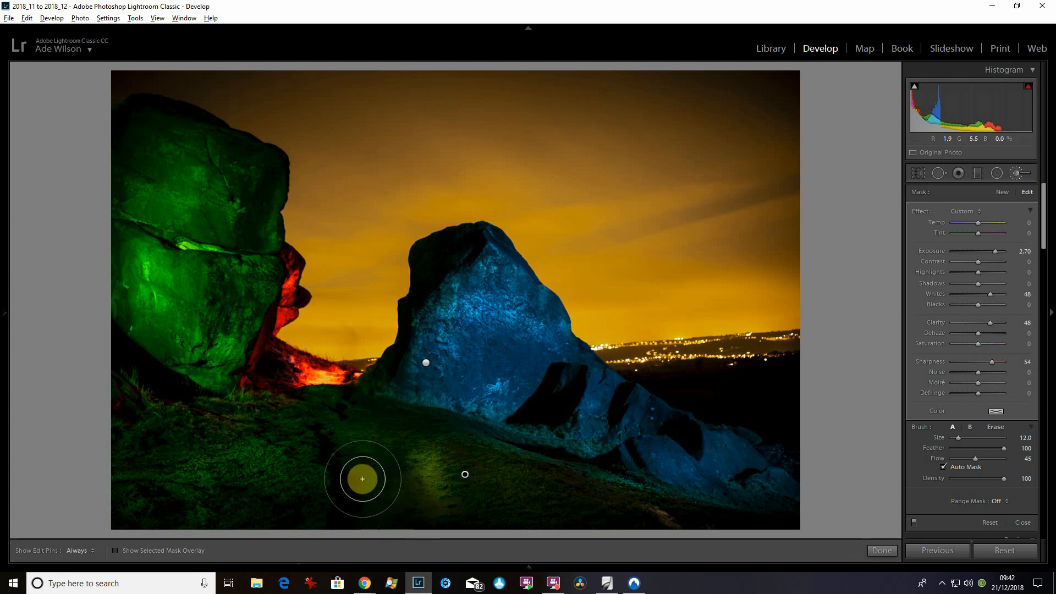
{"action": "key", "text": "h"}
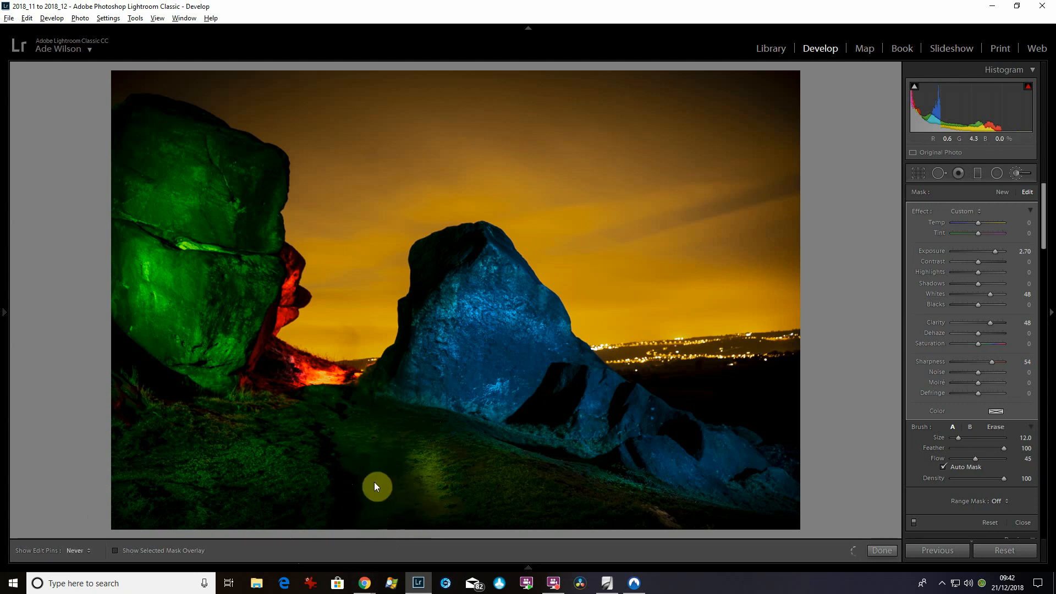
{"action": "key", "text": "h"}
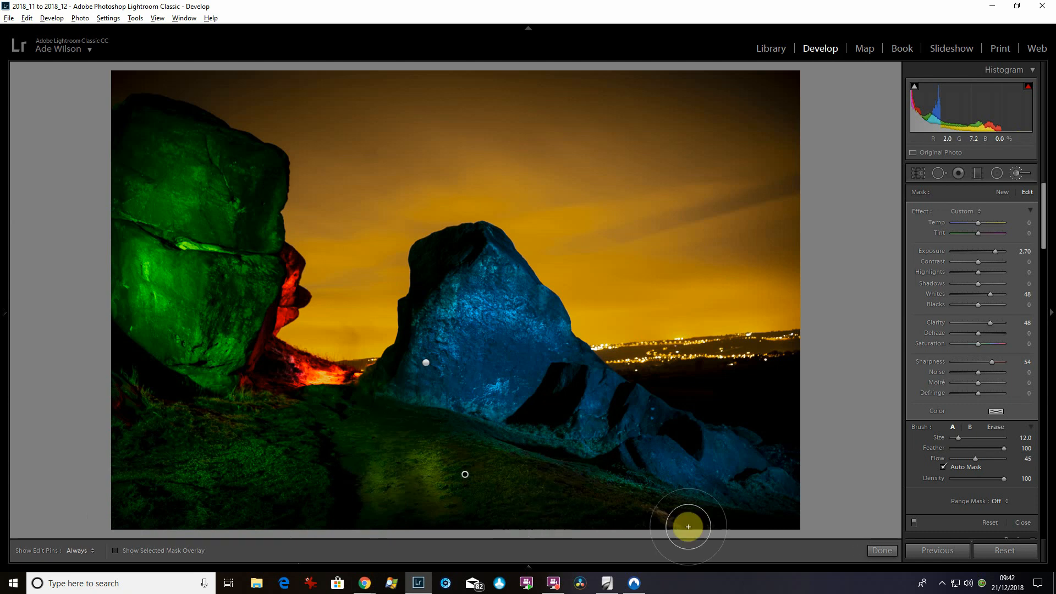
{"action": "key", "text": "h"}
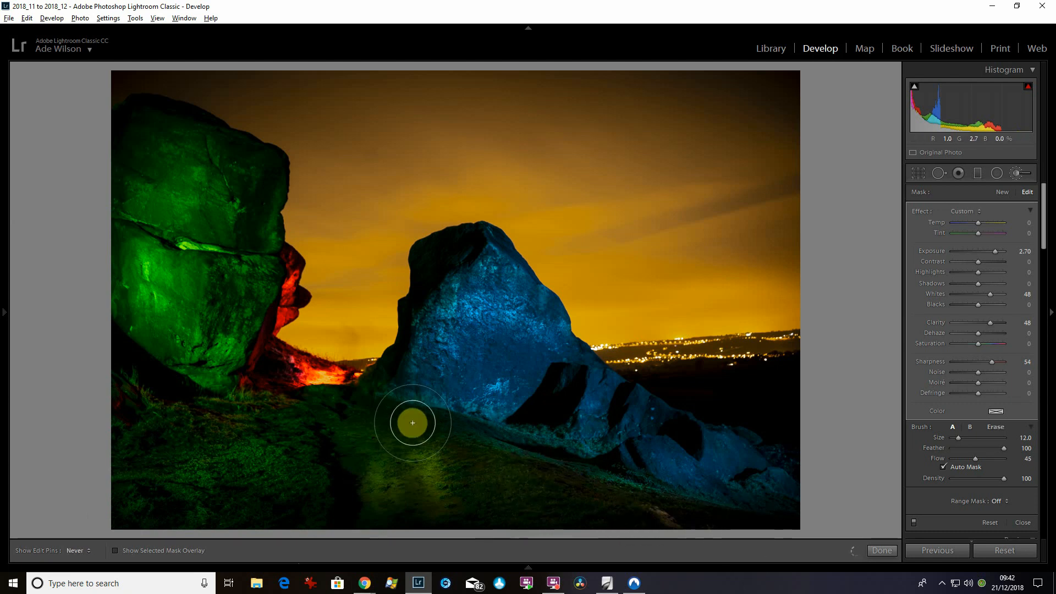
{"action": "key", "text": "h"}
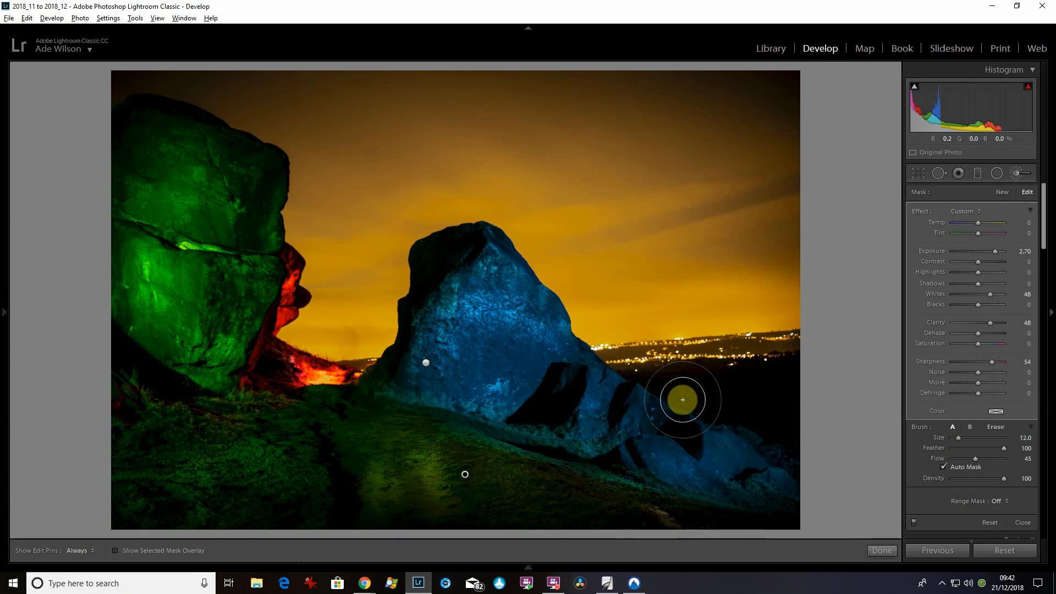
Brush the same brightening over the dark hillside beyond the blue rock, below the distant town lights
{"action": "key", "text": "h"}
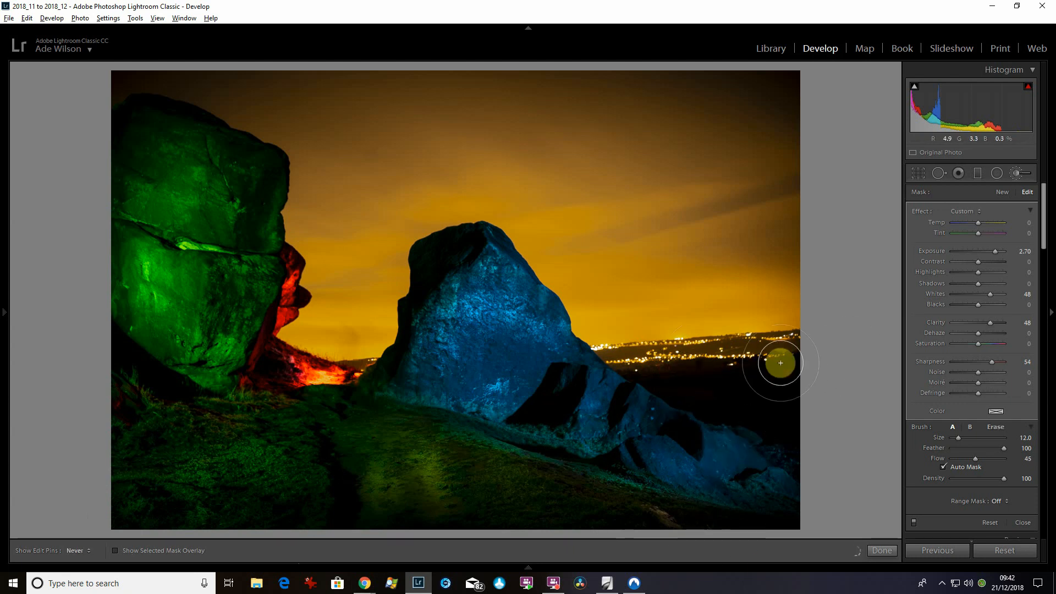
{"action": "left_click", "coordinate": [849, 422]}
{"action": "key", "text": "h"}
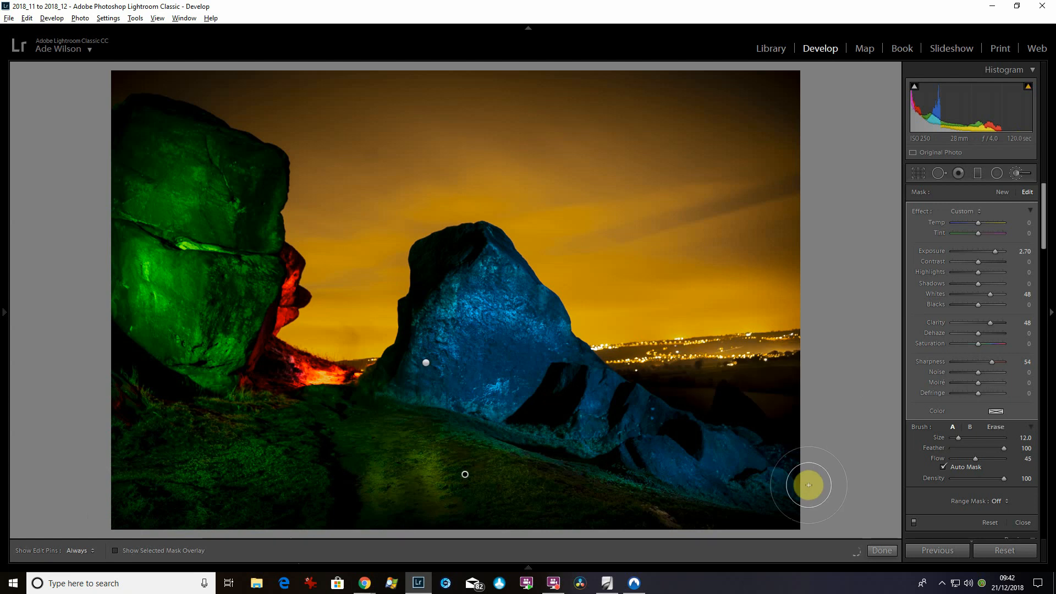
Create a virtual copy of Dec 17 2018_15.ARW, reset the copy's develop settings, and return to the edited original
{"action": "left_click", "coordinate": [528, 568]}
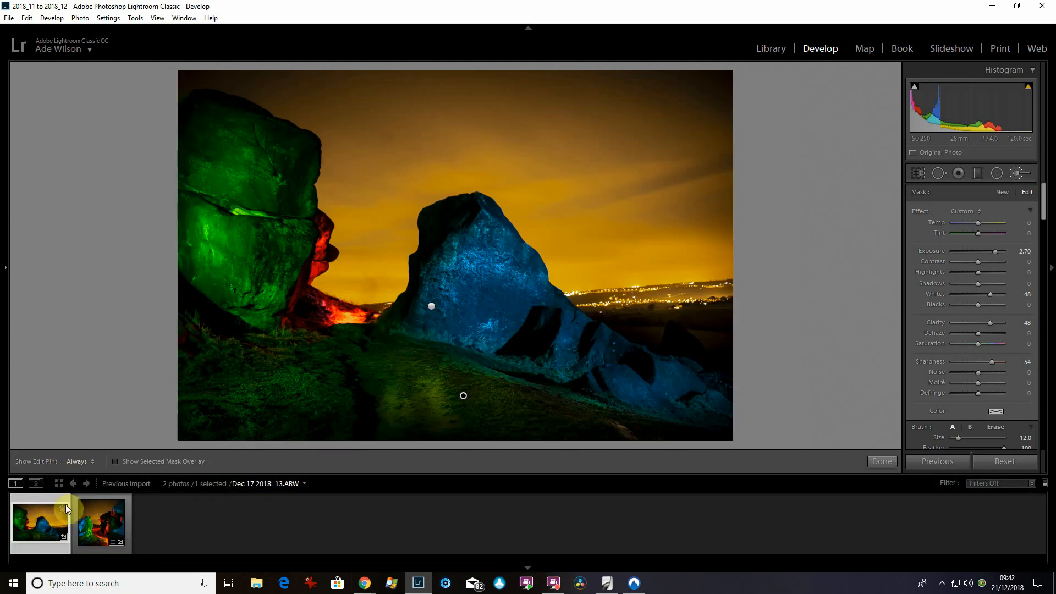
{"action": "left_click", "coordinate": [109, 521]}
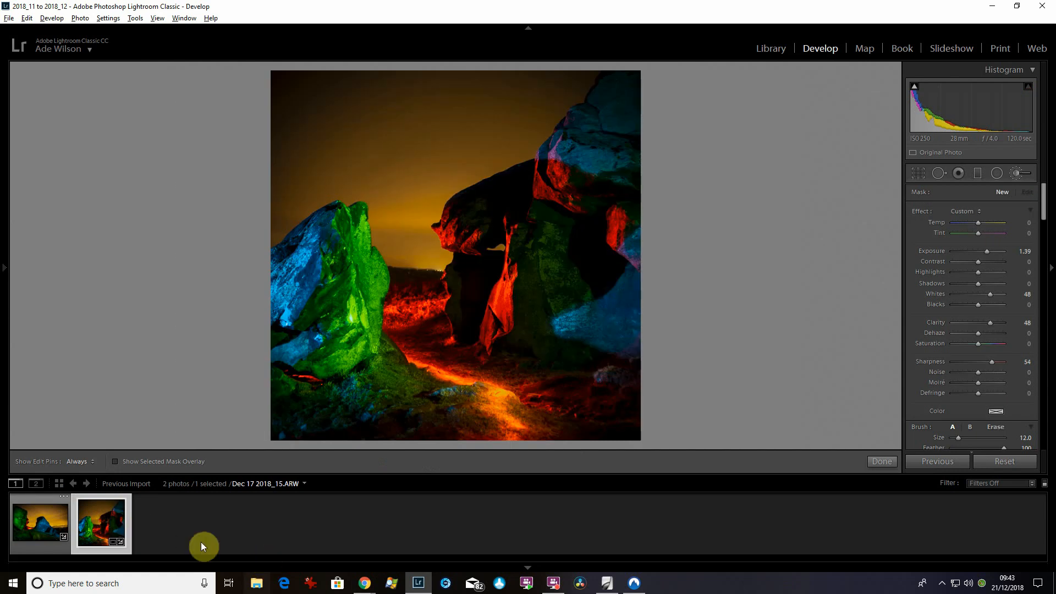
{"action": "right_click", "coordinate": [87, 507]}
{"action": "left_click", "coordinate": [165, 361]}
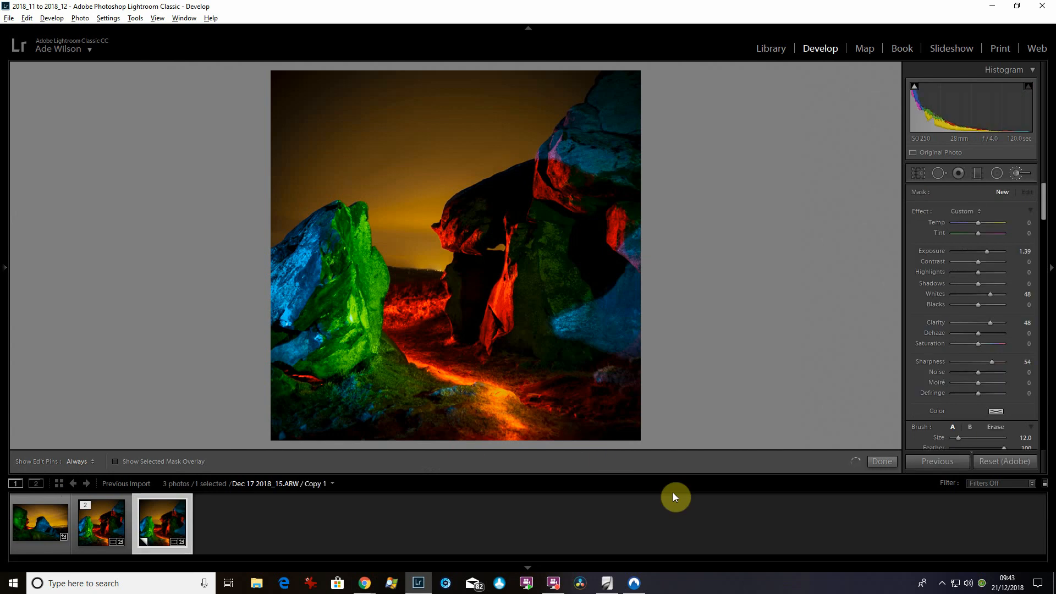
{"action": "key", "text": "ctrl+shift+r"}
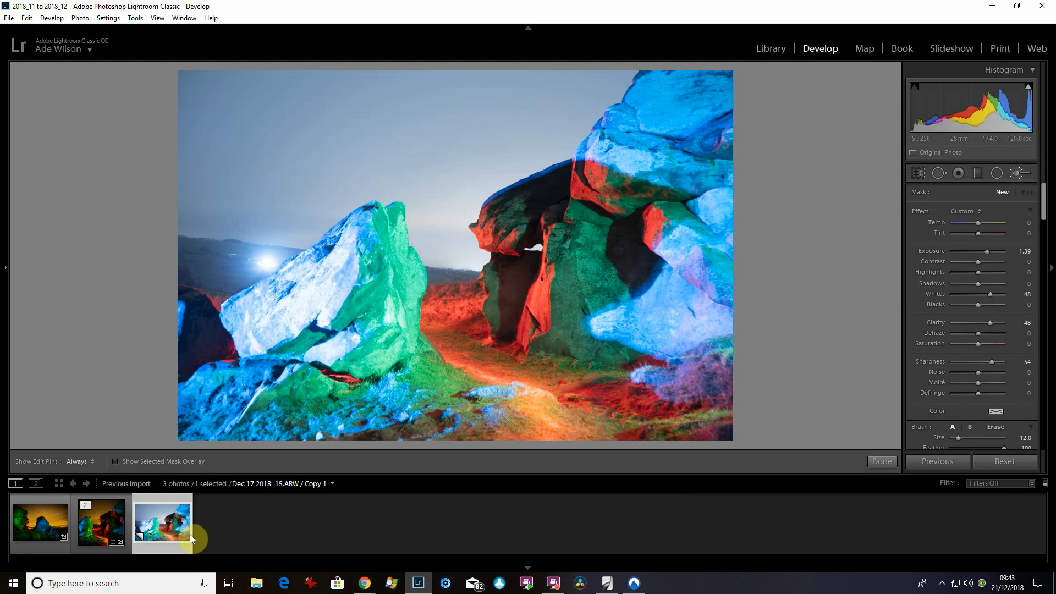
{"action": "left_click", "coordinate": [113, 524]}
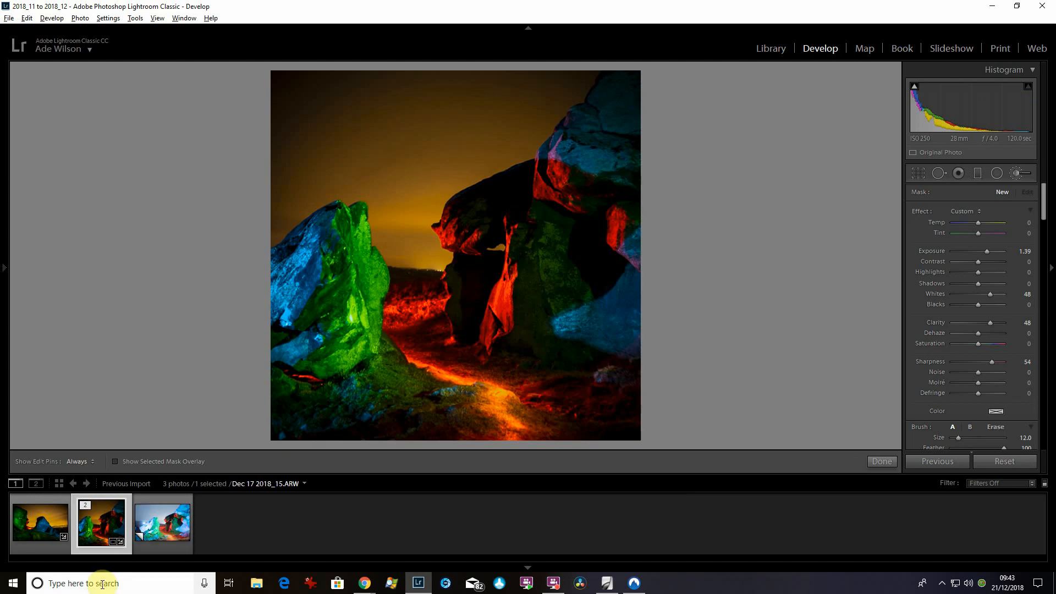
Create a virtual copy of Dec 17 2018_13.ARW, reset its develop settings, and return to the edited original for comparison
{"action": "left_click", "coordinate": [46, 522]}
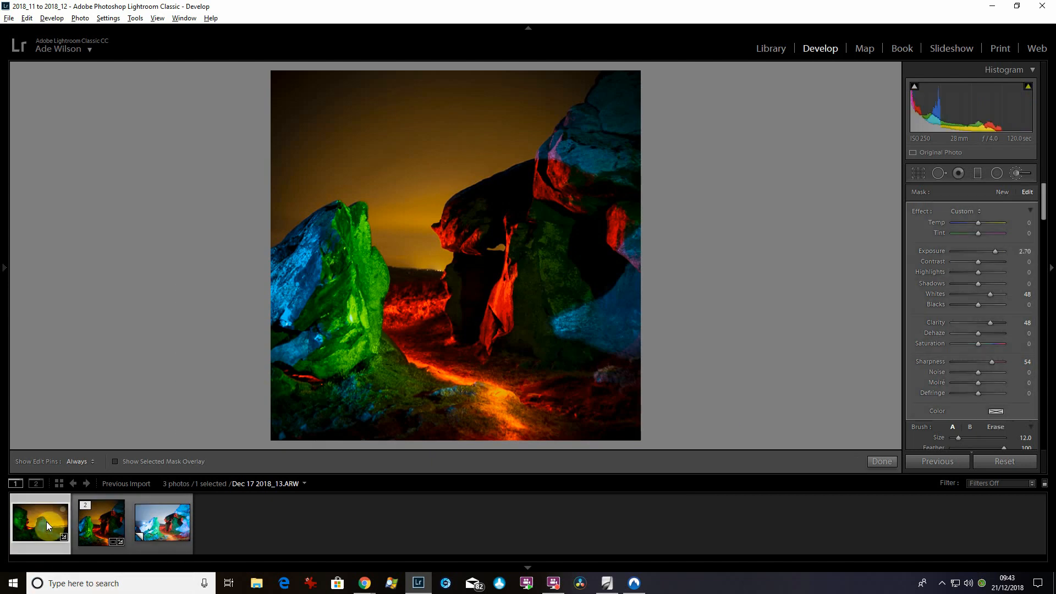
{"action": "right_click", "coordinate": [46, 521]}
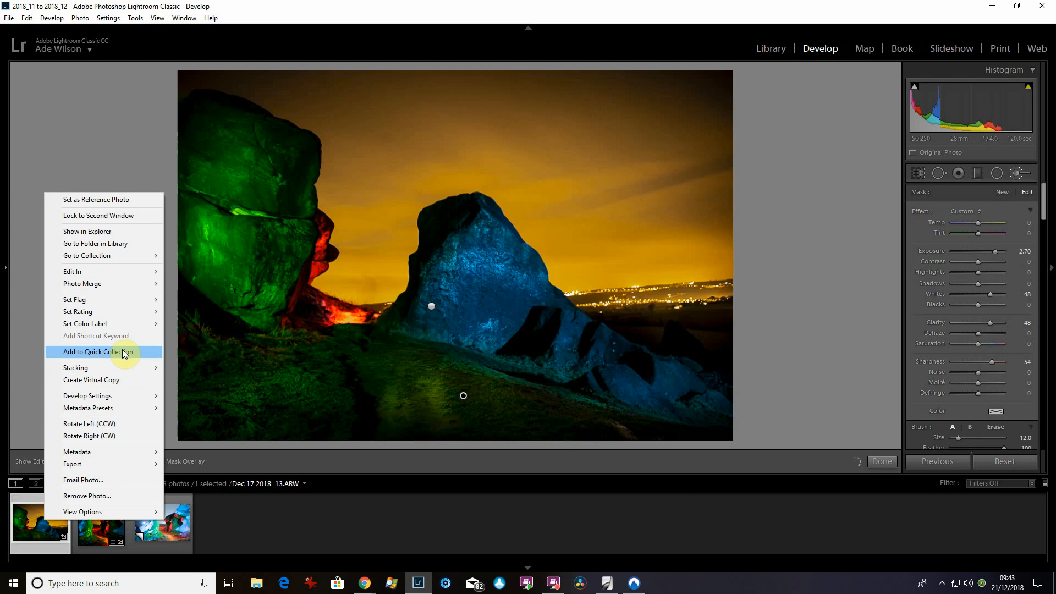
{"action": "left_click", "coordinate": [143, 381]}
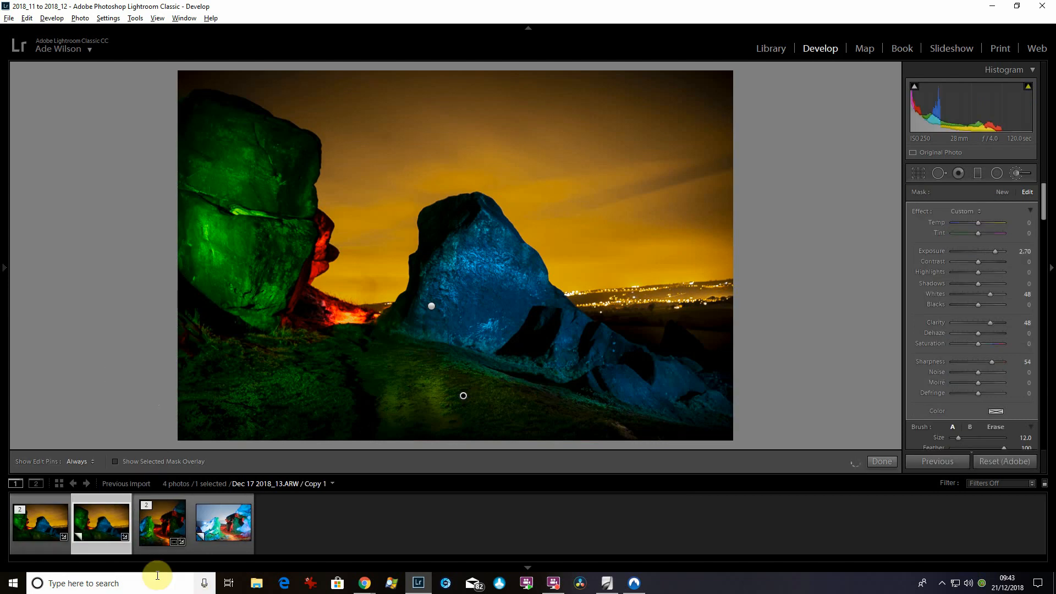
{"action": "key", "text": "ctrl+shift+r"}
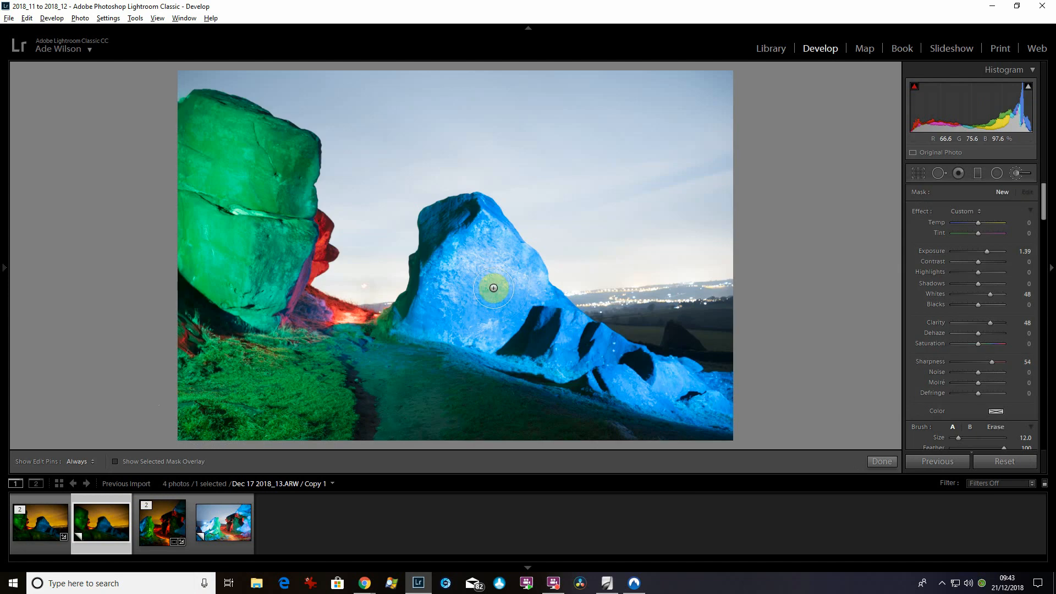
{"action": "left_click", "coordinate": [45, 521]}
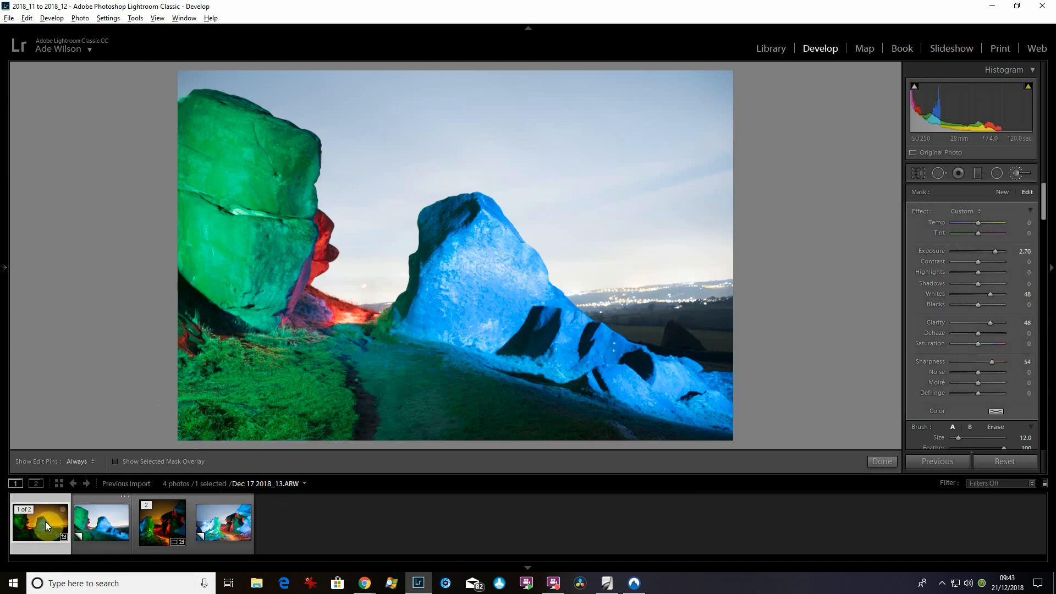